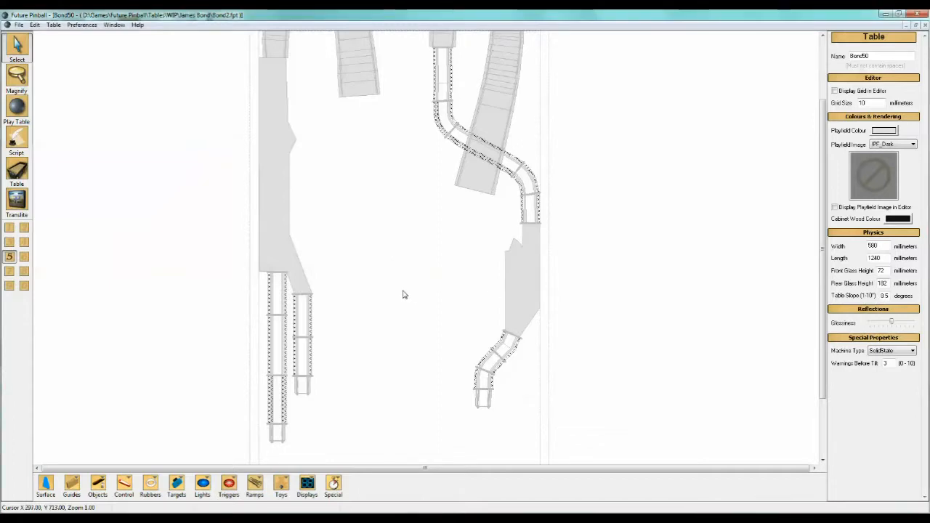
Step: Examine the ramps on layer 5 and the playfield surfaces on layer 4 of the table
{"action": "scroll", "coordinate": [405, 294], "scroll_direction": "up", "scroll_amount": 3}
{"action": "scroll", "coordinate": [405, 294], "scroll_direction": "down", "scroll_amount": 3}
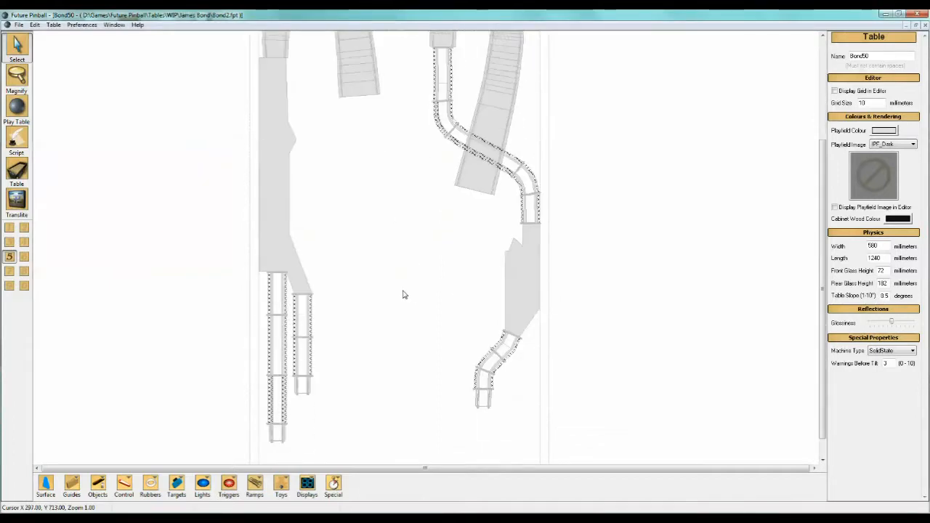
{"action": "scroll", "coordinate": [404, 293], "scroll_direction": "down", "scroll_amount": 2}
{"action": "scroll", "coordinate": [403, 294], "scroll_direction": "up", "scroll_amount": 3}
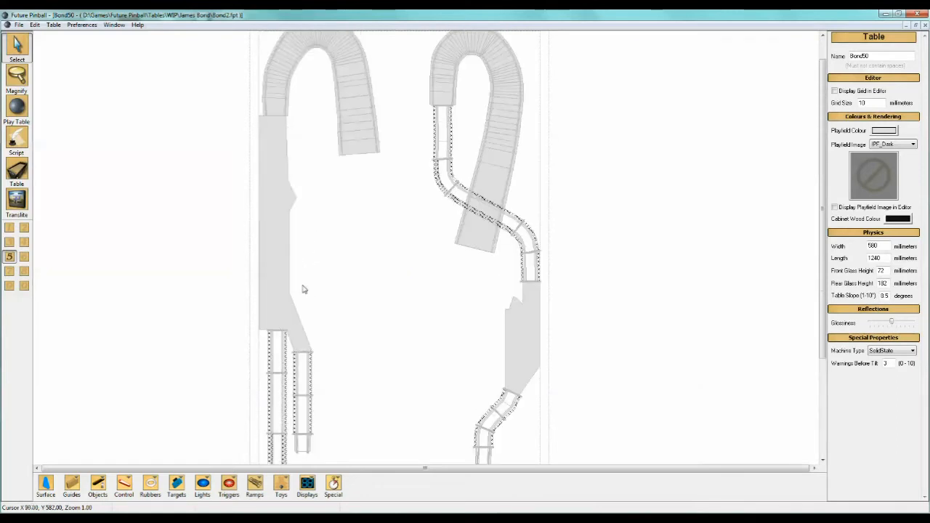
{"action": "left_click", "coordinate": [9, 256]}
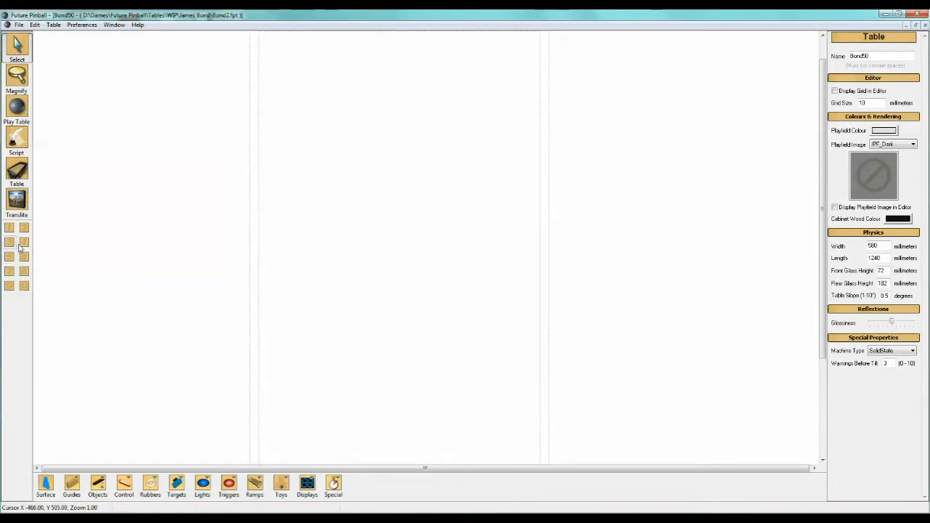
{"action": "left_click", "coordinate": [24, 242]}
{"action": "scroll", "coordinate": [390, 310], "scroll_direction": "down", "scroll_amount": 1}
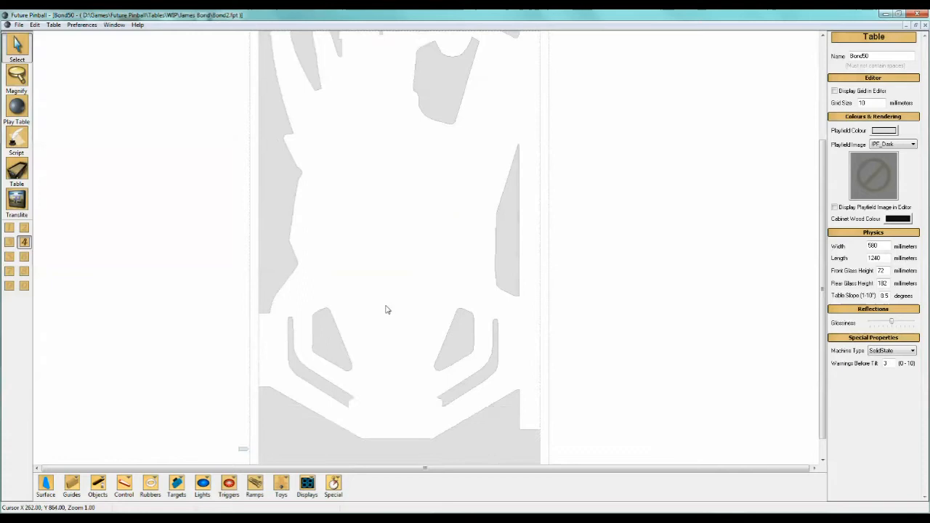
{"action": "left_click", "coordinate": [24, 256]}
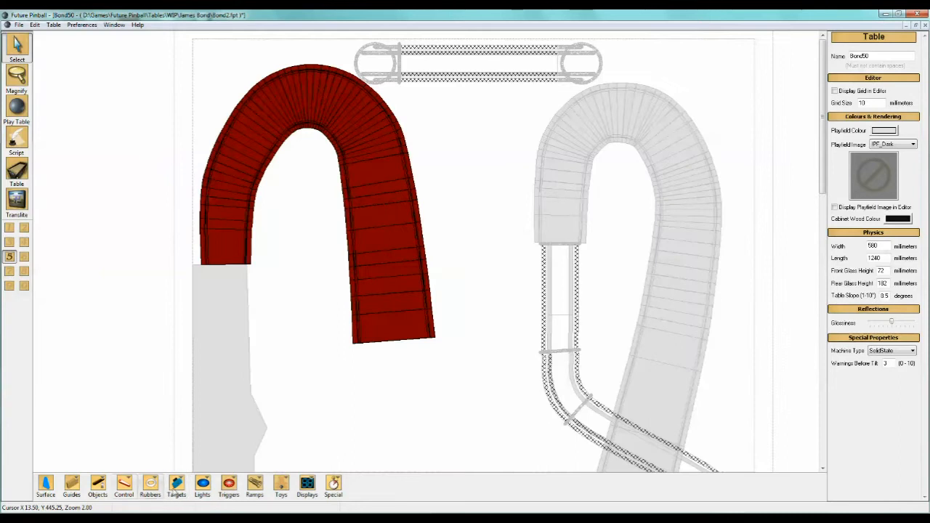
Step: Add a ramp just below the lower end of the red ramp, assign it to layer 5, and hide layer 1 again
{"action": "left_click", "coordinate": [254, 486]}
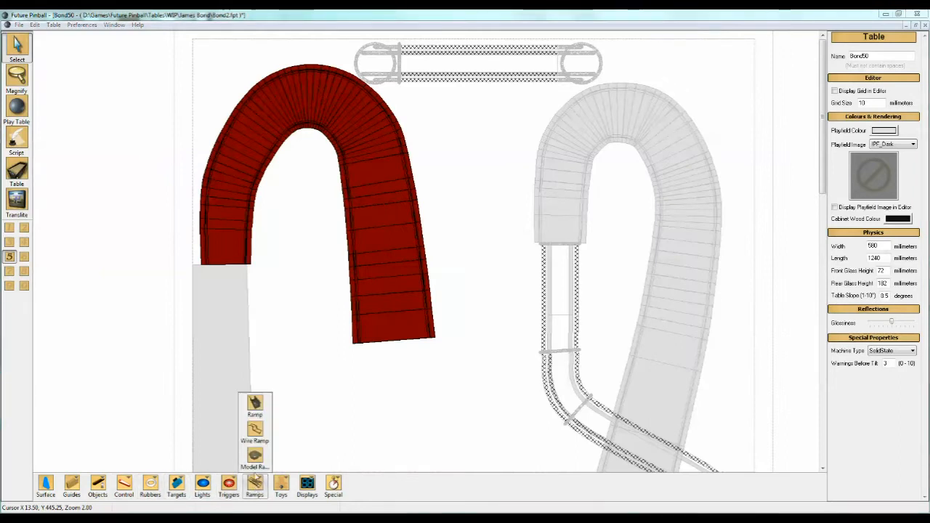
{"action": "left_click", "coordinate": [254, 405]}
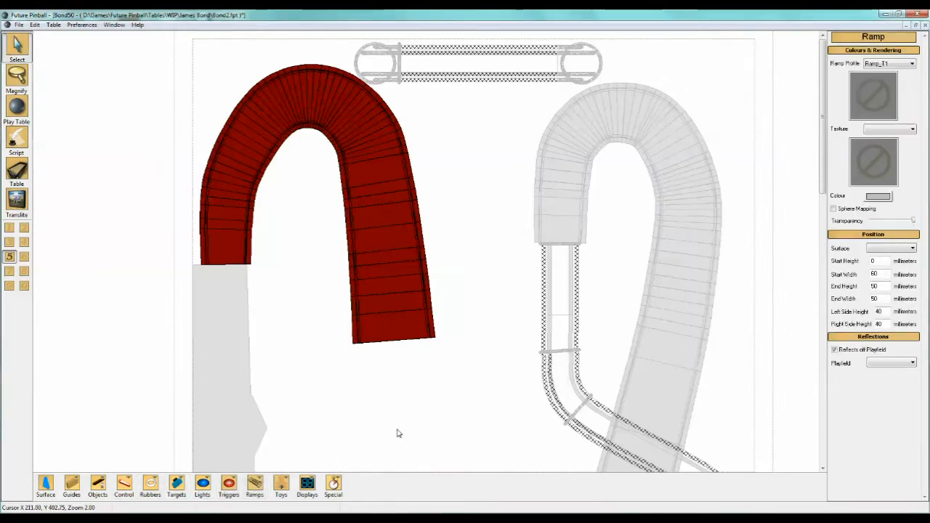
{"action": "left_click", "coordinate": [10, 228]}
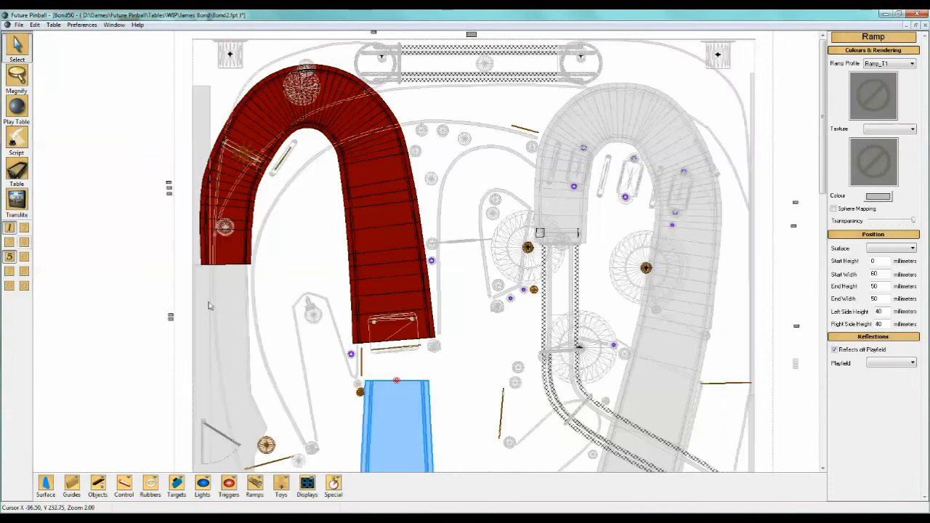
{"action": "right_click", "coordinate": [376, 263]}
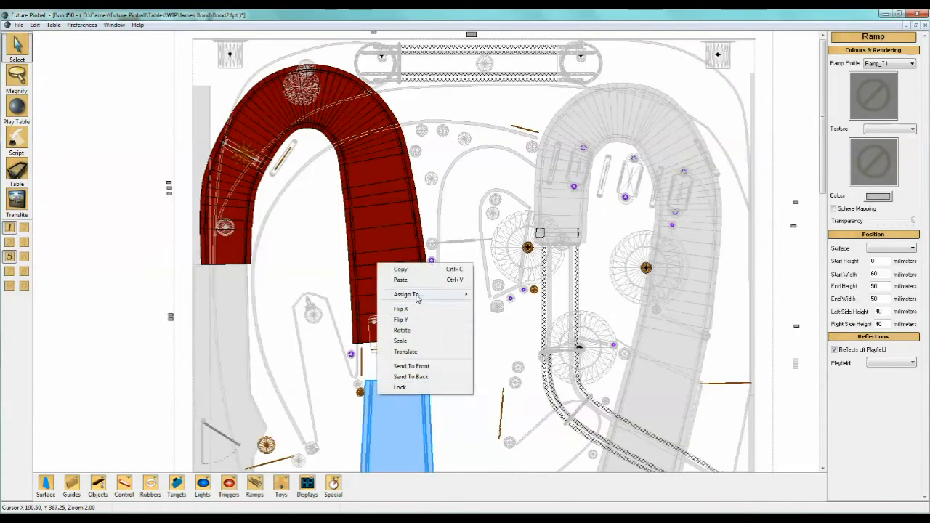
{"action": "mouse_move", "coordinate": [428, 295]}
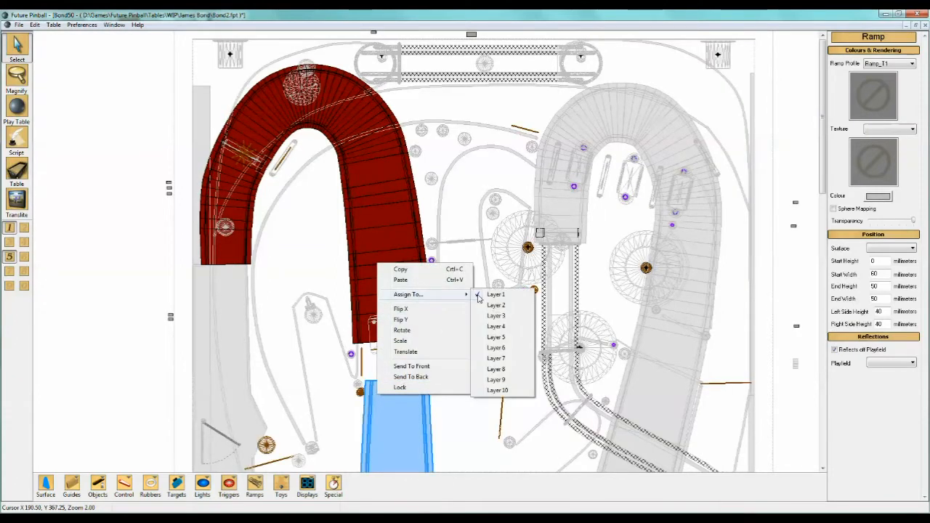
{"action": "left_click", "coordinate": [496, 338]}
{"action": "left_click", "coordinate": [9, 228]}
Step: Reposition the new ramp into the open space between the two curved ramps and bring up its point options
{"action": "left_click_drag", "start_coordinate": [394, 402], "coordinate": [491, 327]}
{"action": "right_click", "coordinate": [491, 327]}
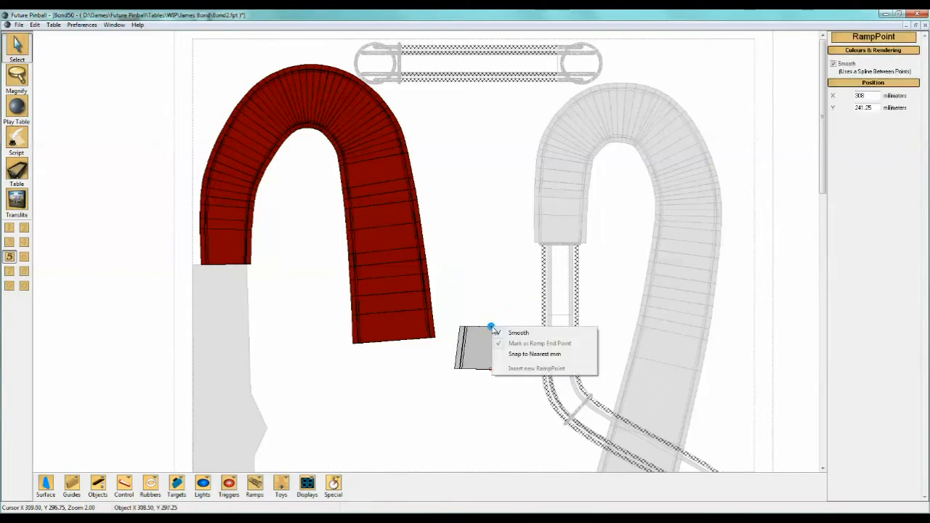
{"action": "left_click", "coordinate": [492, 374]}
{"action": "right_click", "coordinate": [492, 372]}
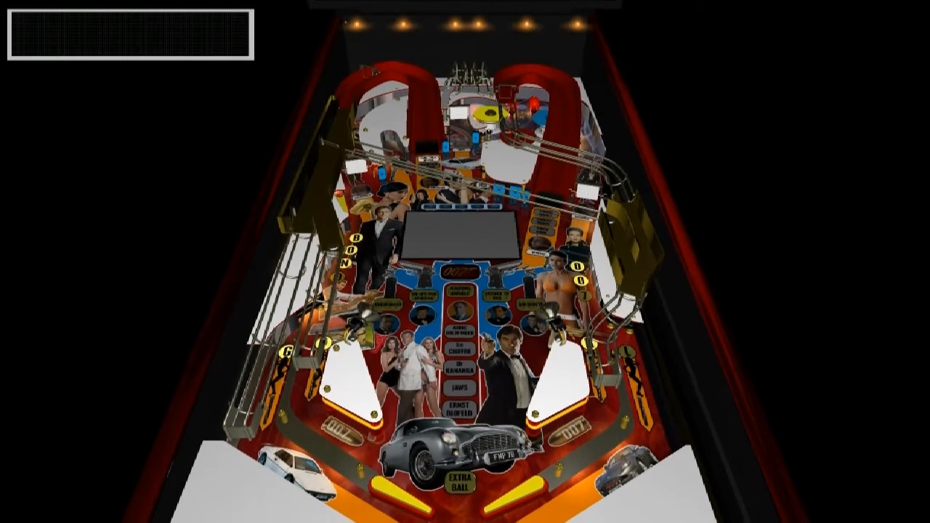
Step: Test the flippers in the running table, exit to the editor, and look over the playfield artwork
{"action": "key", "text": "Shift_L"}
{"action": "key", "text": "Shift_R"}
{"action": "key", "text": "Shift_L"}
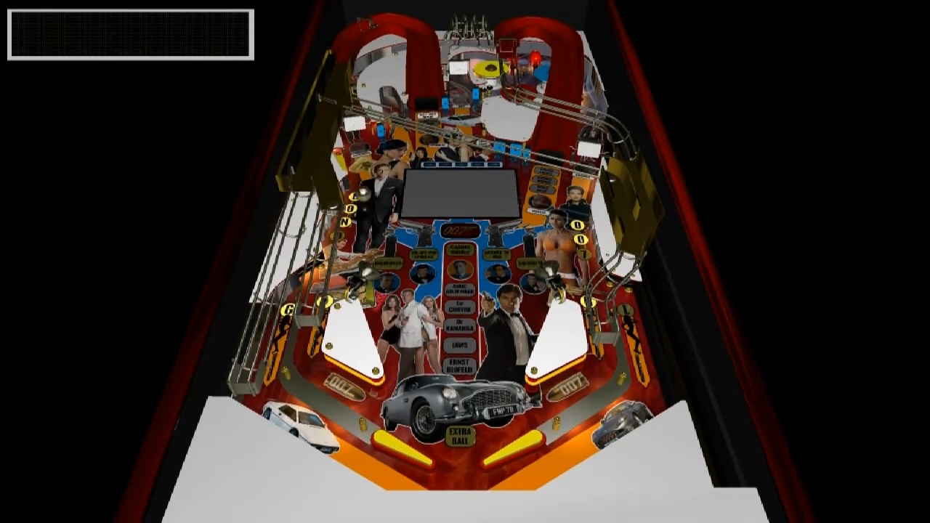
{"action": "key", "text": "Shift_L"}
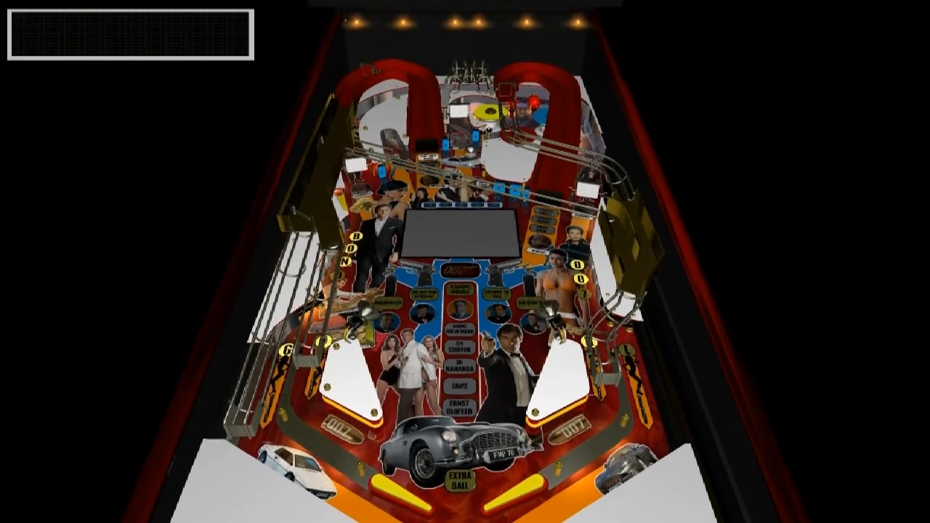
{"action": "key", "text": "Escape"}
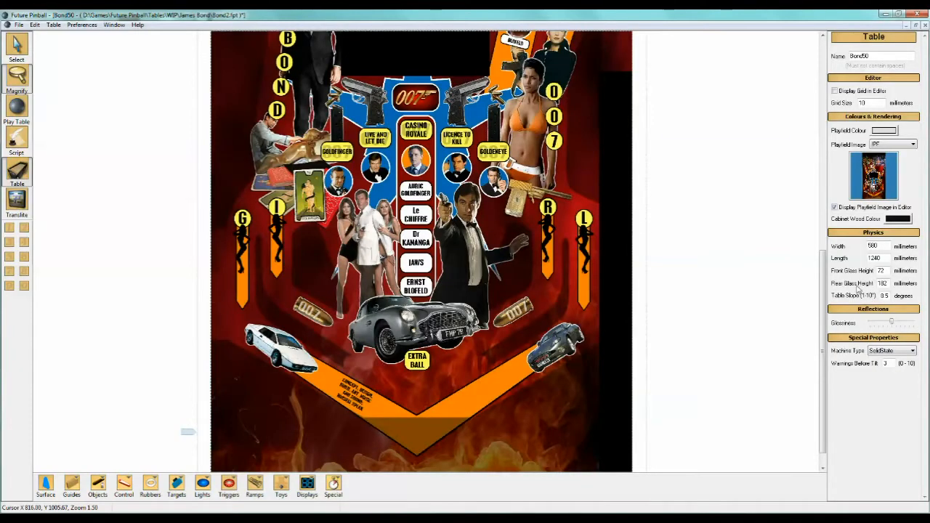
{"action": "left_click_drag", "start_coordinate": [826, 283], "coordinate": [835, 171]}
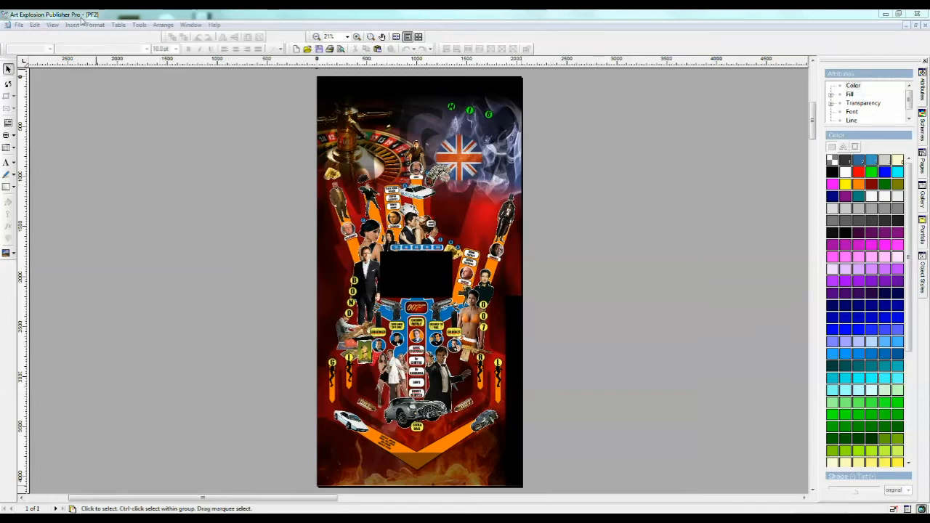
Step: In Art Explosion Publisher Pro, ungroup the LIVE AND LET DIE label and move its grey 007 text off the page
{"action": "left_click", "coordinate": [357, 37]}
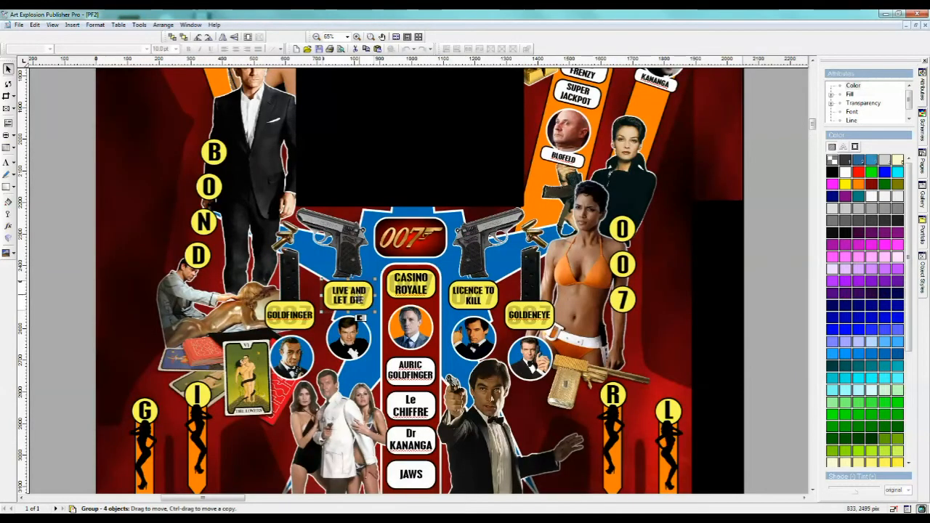
{"action": "left_click", "coordinate": [86, 249]}
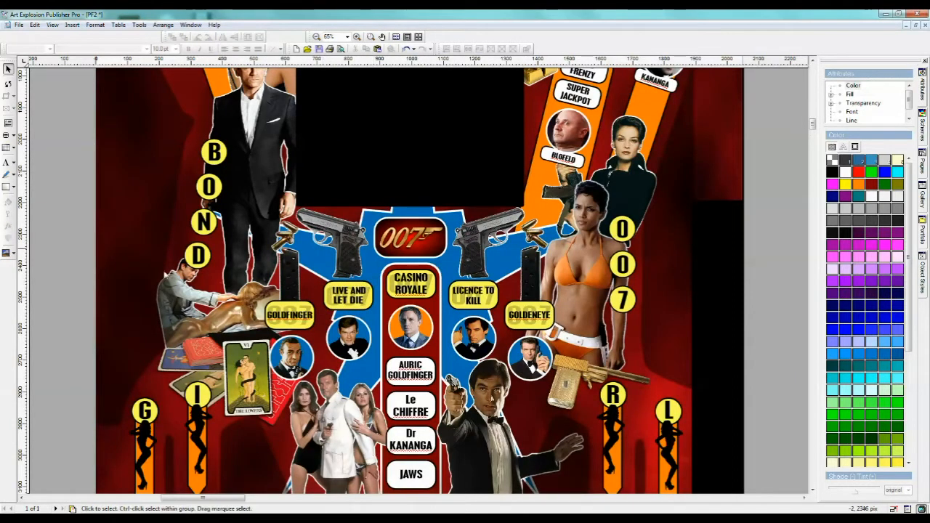
{"action": "left_click", "coordinate": [344, 293]}
{"action": "left_click", "coordinate": [348, 292]}
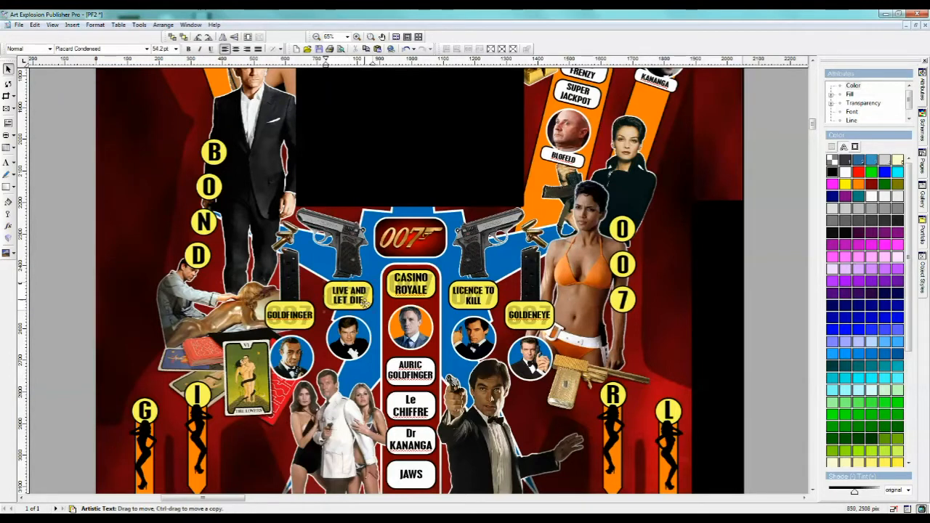
{"action": "left_click_drag", "start_coordinate": [356, 308], "coordinate": [72, 270]}
Step: Delete the second line, LET DIE, from the yellow label's text
{"action": "left_click", "coordinate": [335, 296]}
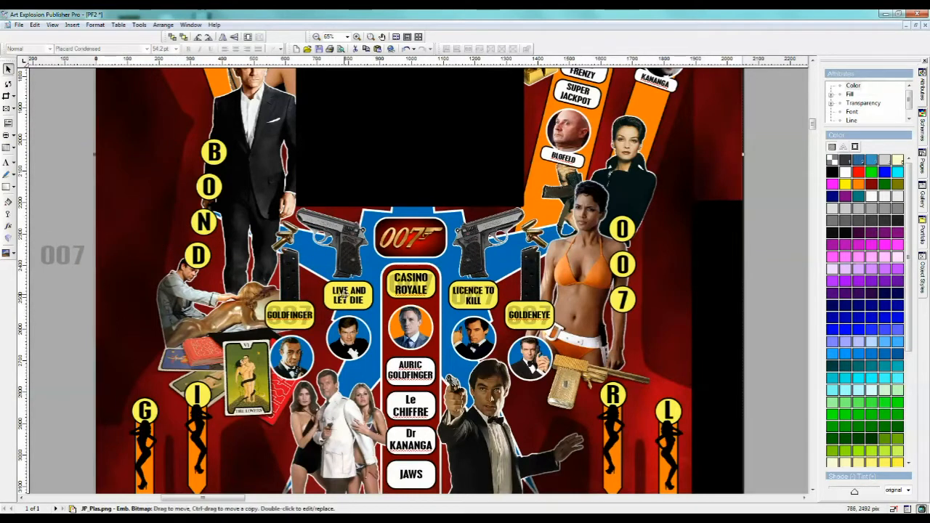
{"action": "left_click", "coordinate": [342, 297]}
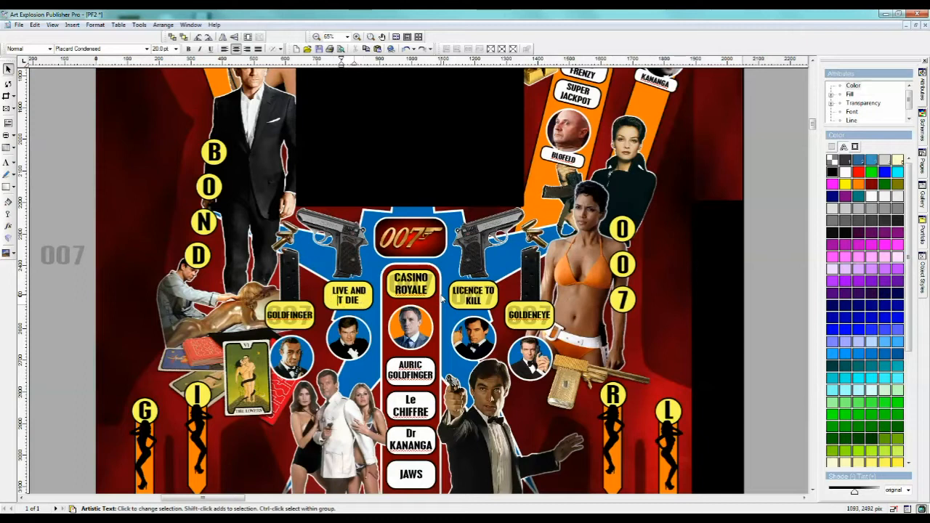
{"action": "key", "text": "Delete"}
{"action": "key", "text": "Delete"}
{"action": "key", "text": "Delete"}
{"action": "key", "text": "Delete"}
{"action": "key", "text": "Escape"}
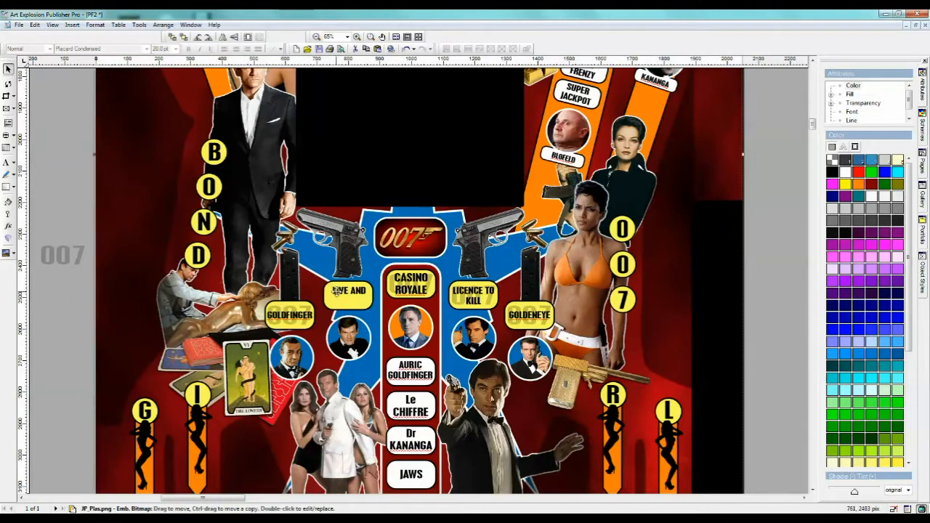
Step: Replace the label's remaining LIVE AND text with MOONRAKER and centre it vertically in the yellow box
{"action": "left_click", "coordinate": [353, 291]}
{"action": "key", "text": "BackSpace"}
{"action": "key", "text": "BackSpace"}
{"action": "key", "text": "BackSpace"}
{"action": "key", "text": "BackSpace"}
{"action": "key", "text": "BackSpace"}
{"action": "key", "text": "BackSpace"}
{"action": "key", "text": "BackSpace"}
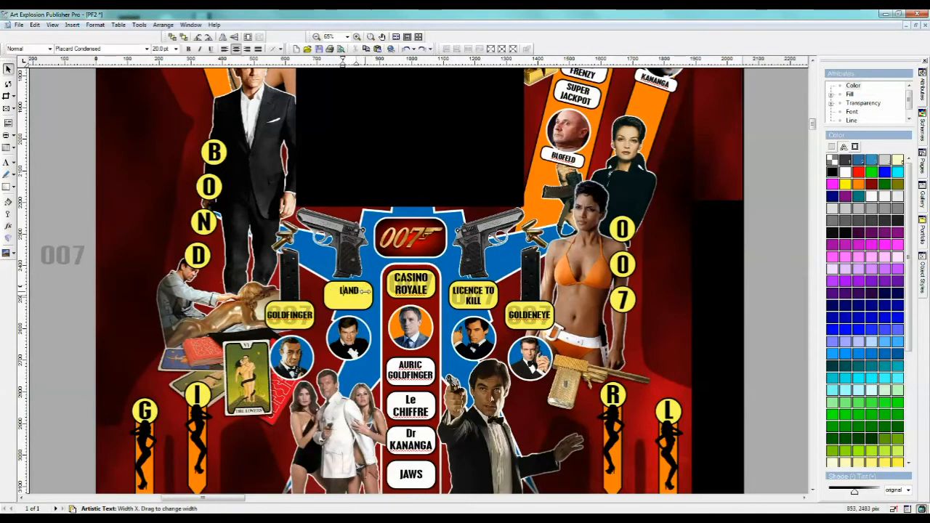
{"action": "type", "text": "M"}
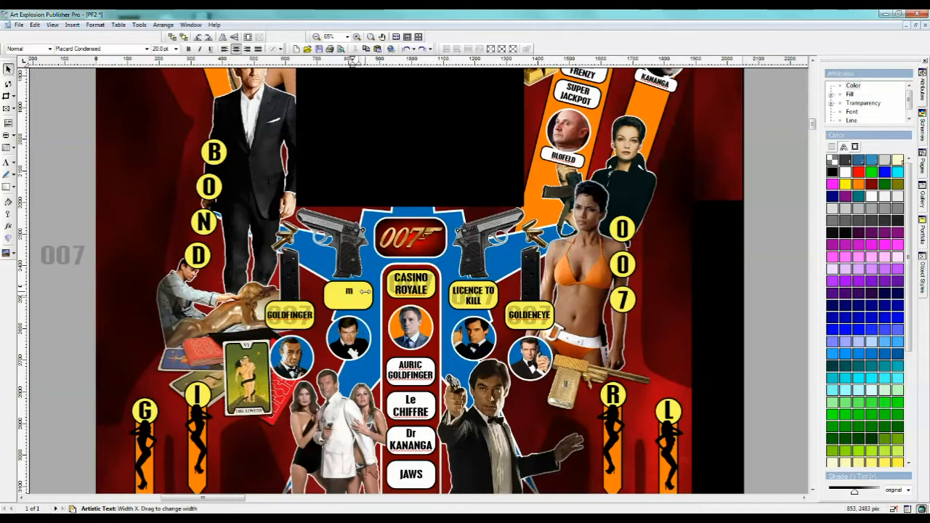
{"action": "type", "text": "MOONRAKER"}
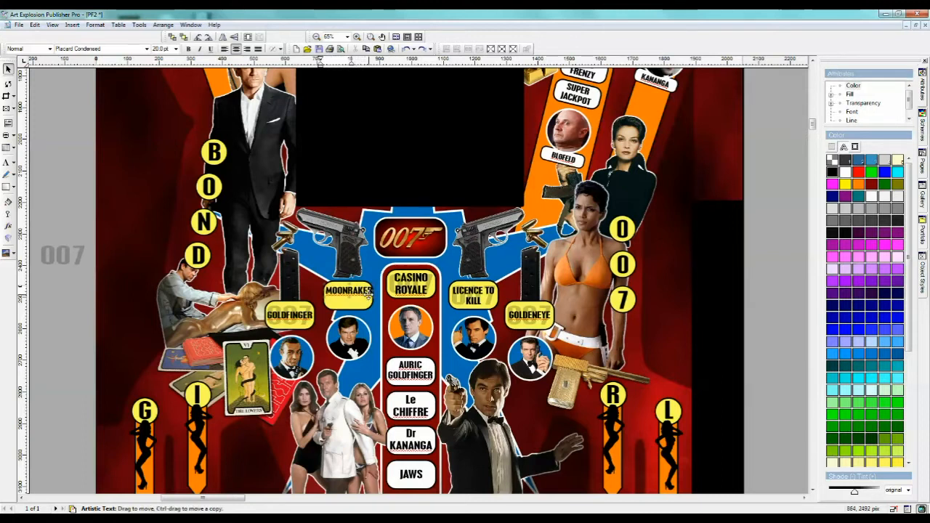
{"action": "key", "text": "Escape"}
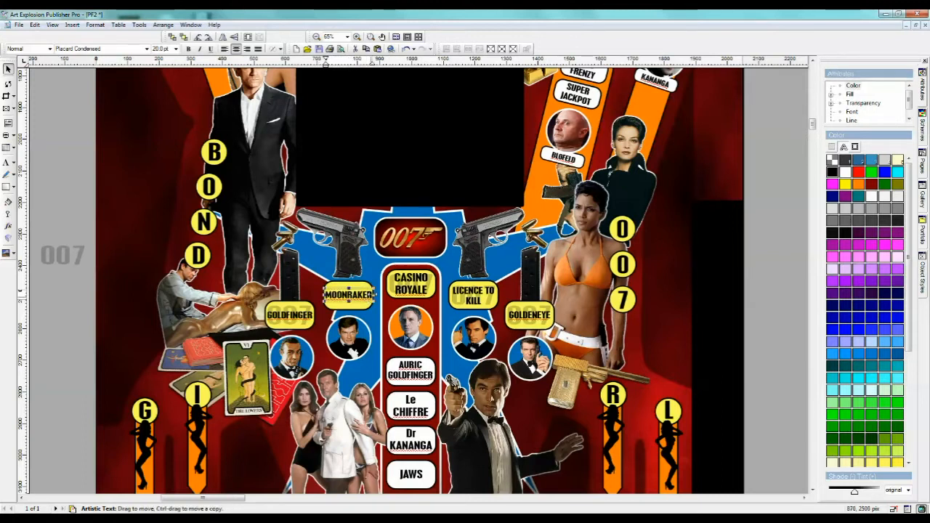
{"action": "left_click", "coordinate": [69, 178]}
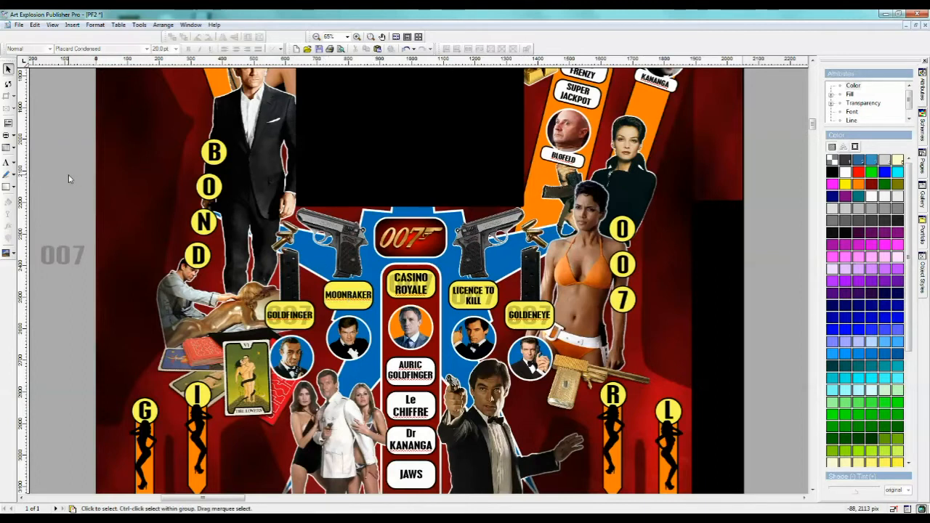
Step: Put the grey 007 text back behind the lettering of the yellow MOONRAKER label
{"action": "left_click", "coordinate": [347, 303]}
{"action": "left_click_drag", "start_coordinate": [346, 304], "coordinate": [364, 312]}
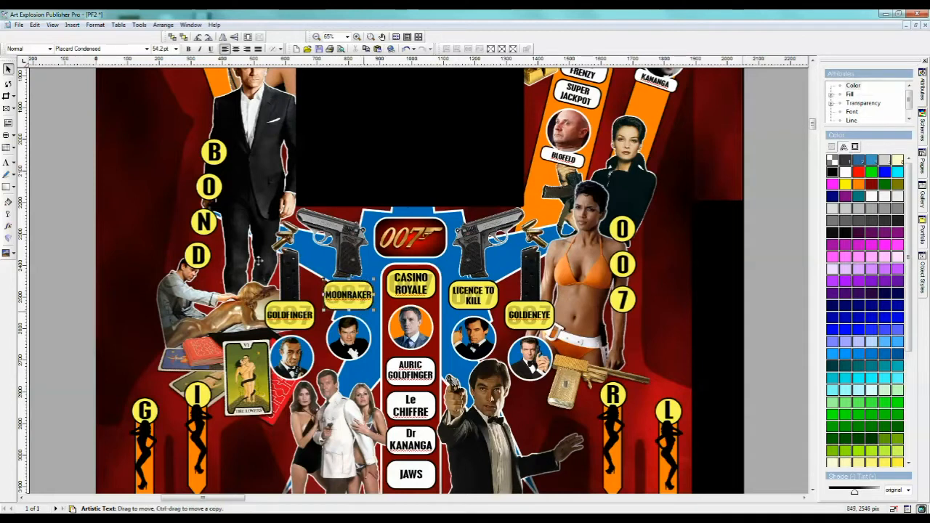
{"action": "left_click", "coordinate": [78, 239]}
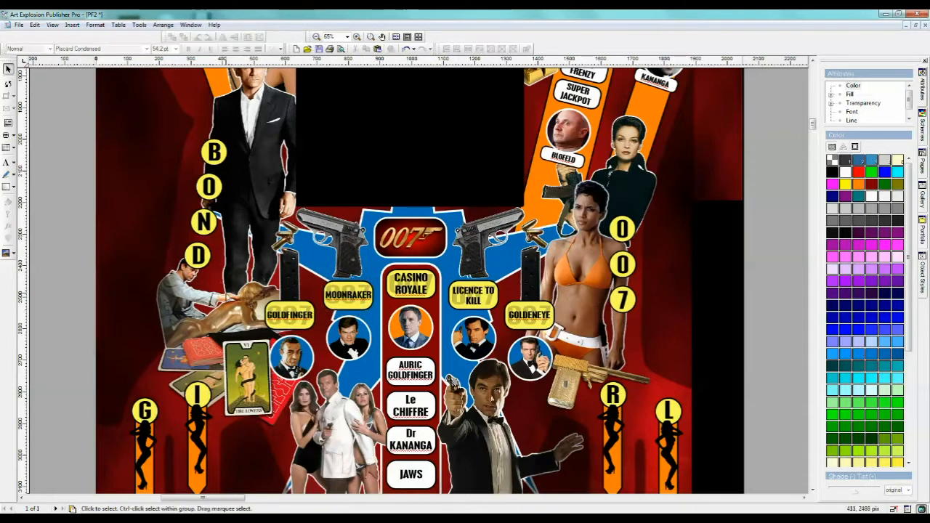
{"action": "mouse_move", "coordinate": [339, 253]}
{"action": "left_mouse_down"}
{"action": "mouse_move", "coordinate": [318, 271]}
{"action": "mouse_move", "coordinate": [343, 251]}
{"action": "mouse_move", "coordinate": [360, 256]}
{"action": "mouse_move", "coordinate": [353, 263]}
{"action": "left_mouse_up"}
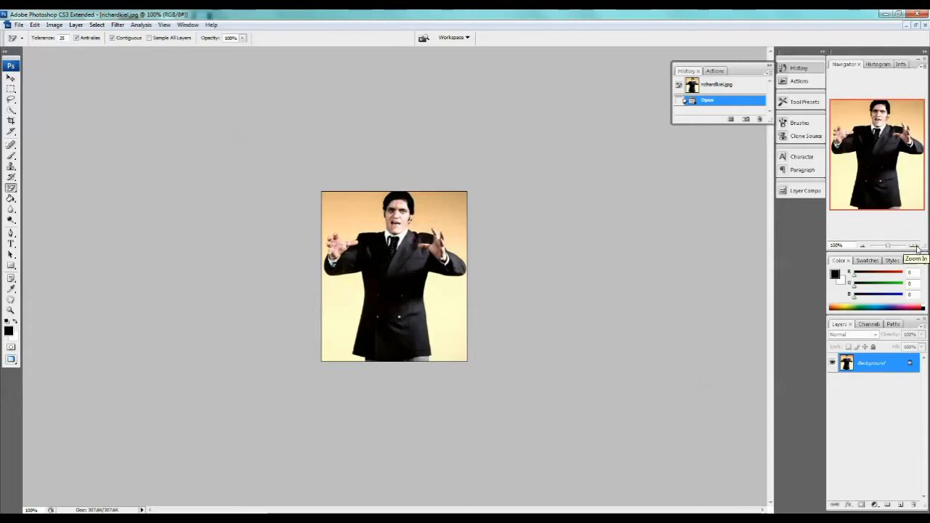
Step: In Photoshop, remove the yellow background on both sides of the man's head with the Magic Eraser
{"action": "left_click", "coordinate": [915, 247]}
{"action": "left_click", "coordinate": [914, 247]}
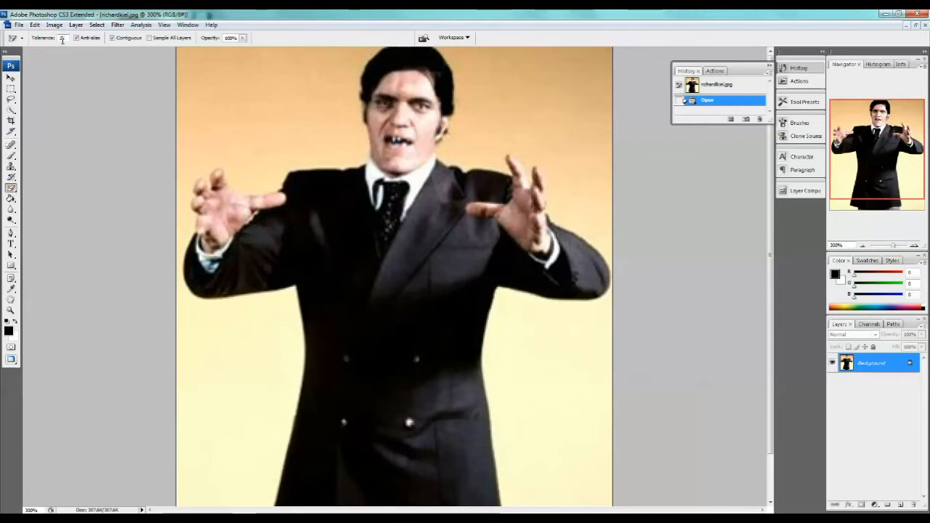
{"action": "left_click", "coordinate": [218, 96]}
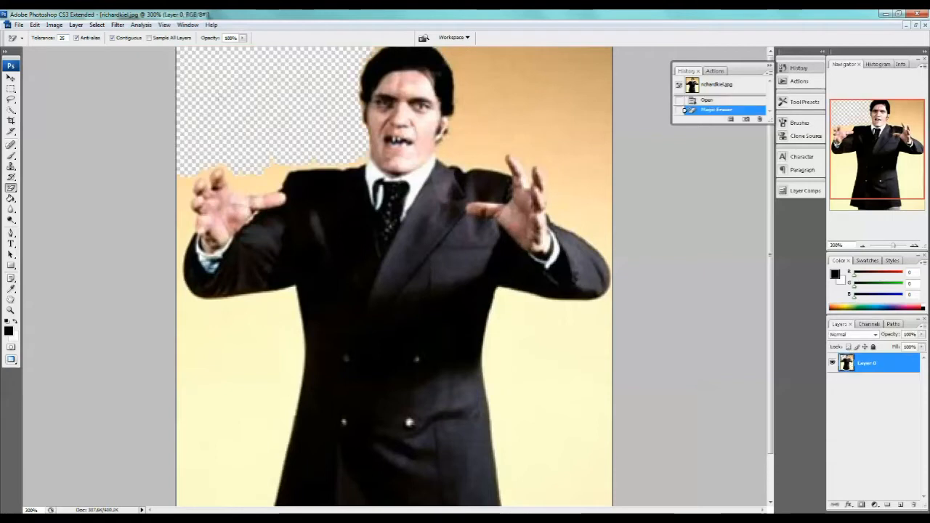
{"action": "left_click", "coordinate": [500, 87]}
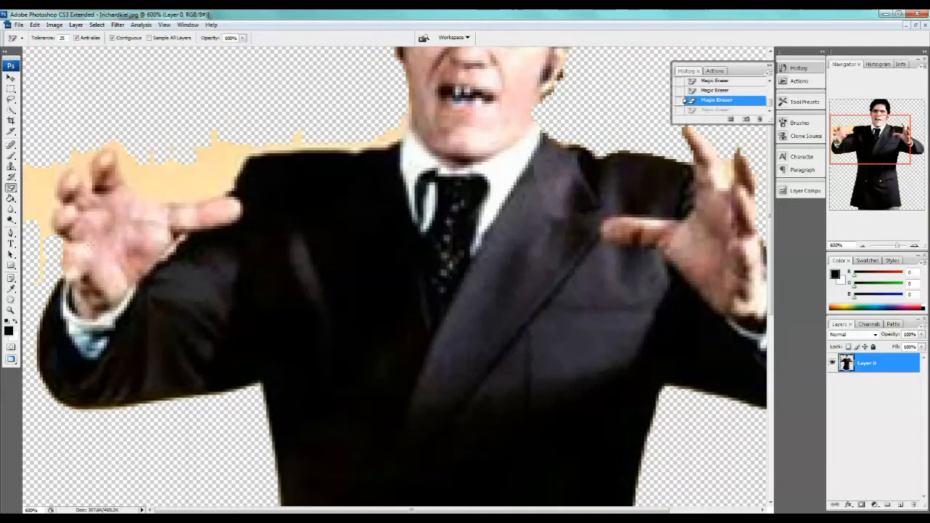
Step: Separate the man's raised hand from the yellow background with the Eraser, and clear the remaining yellow around it with the Magic Eraser
{"action": "left_click", "coordinate": [14, 187]}
{"action": "left_click", "coordinate": [32, 186]}
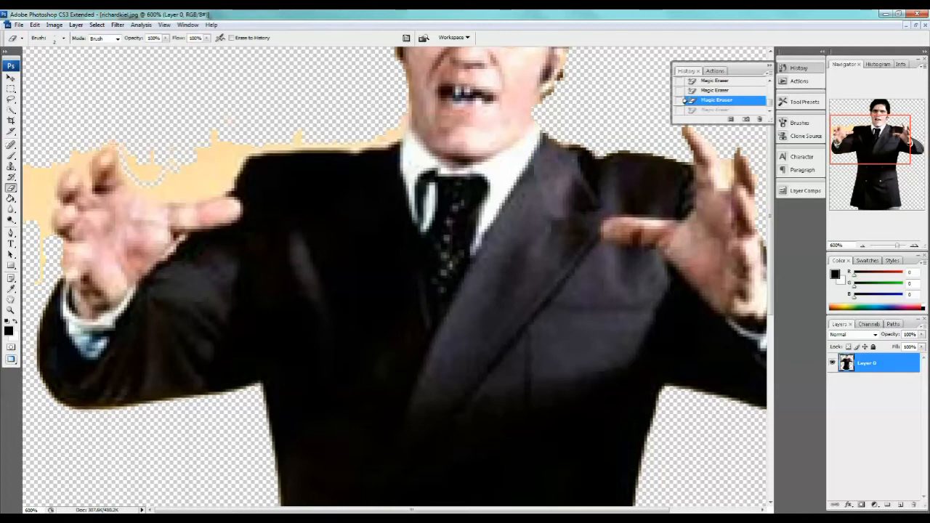
{"action": "left_click_drag", "start_coordinate": [88, 170], "coordinate": [58, 183]}
{"action": "left_click_drag", "start_coordinate": [55, 211], "coordinate": [52, 237]}
{"action": "left_click", "coordinate": [14, 189]}
{"action": "left_click", "coordinate": [55, 206]}
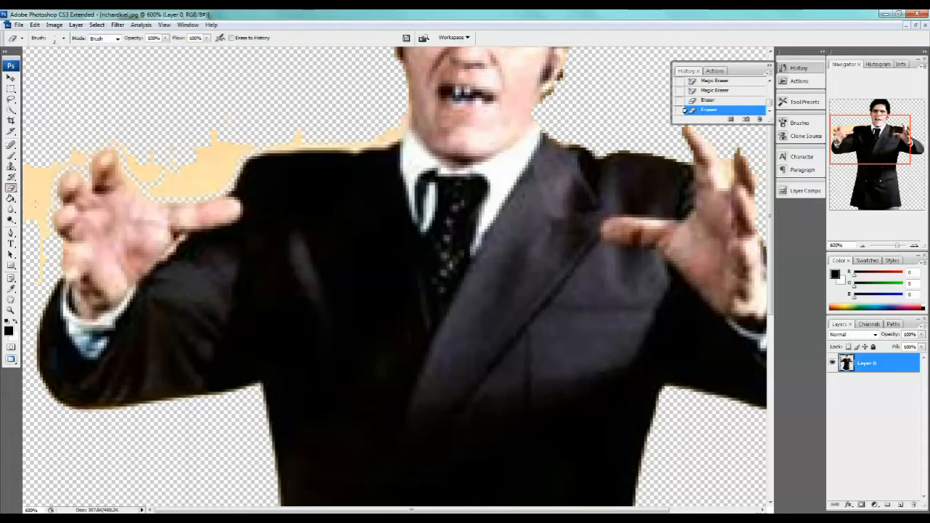
{"action": "left_click", "coordinate": [34, 194]}
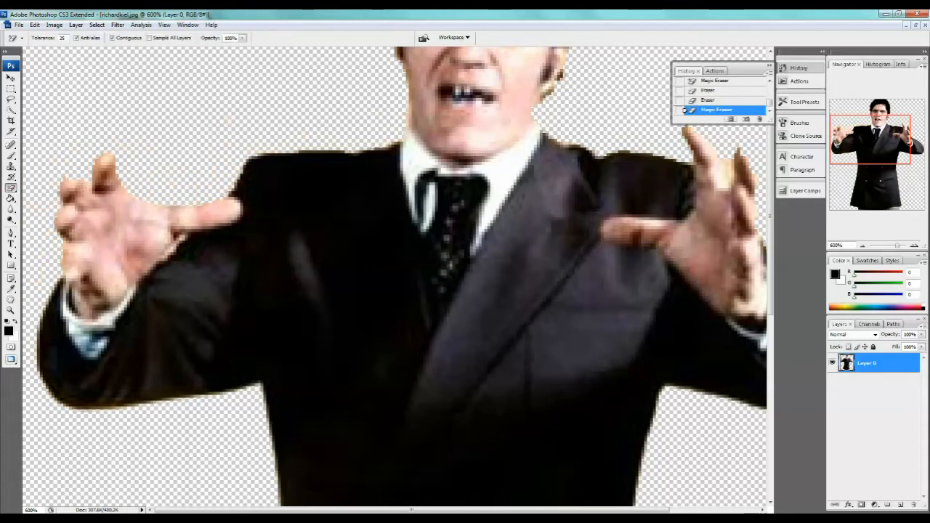
Step: Start saving the cut-out figure as a new file and browse the available file formats
{"action": "left_click", "coordinate": [863, 246]}
{"action": "left_click", "coordinate": [863, 246]}
{"action": "left_click", "coordinate": [863, 247]}
{"action": "left_click", "coordinate": [863, 247]}
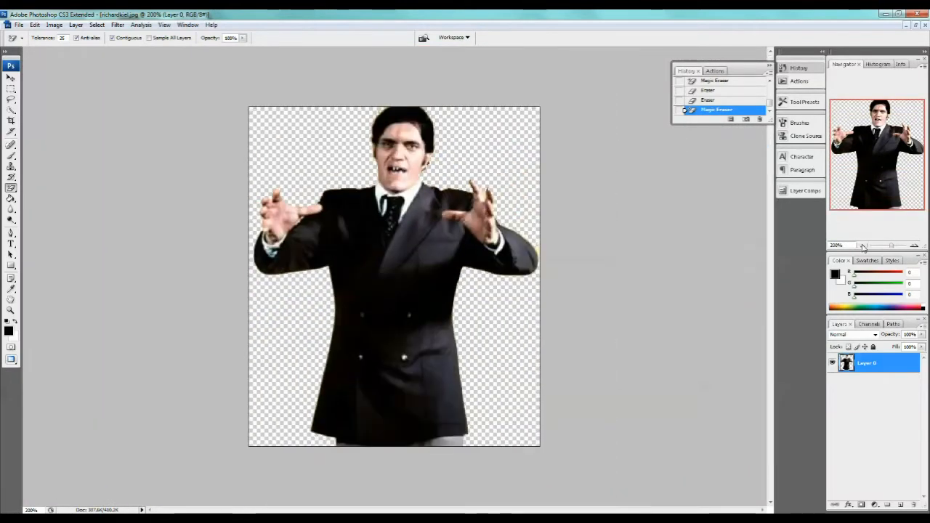
{"action": "left_click", "coordinate": [19, 25]}
{"action": "left_click", "coordinate": [34, 146]}
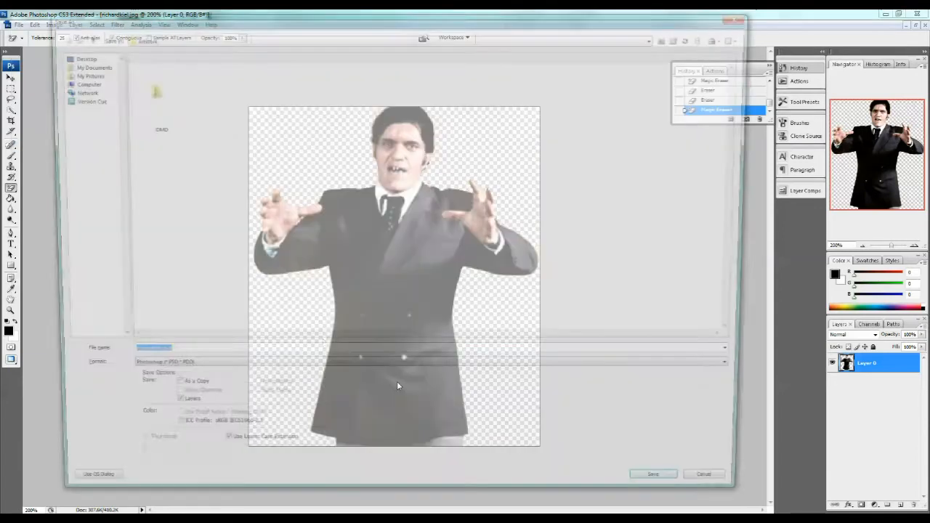
{"action": "left_click", "coordinate": [267, 376]}
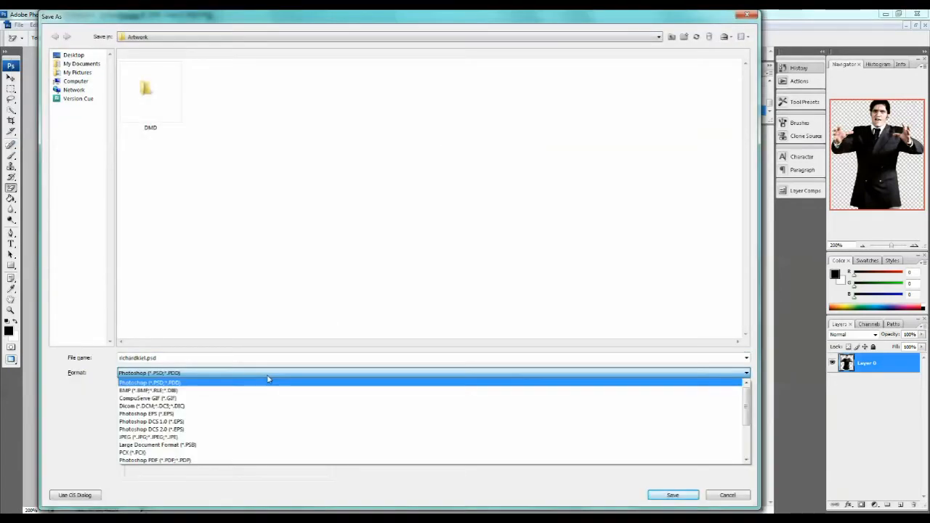
{"action": "scroll", "coordinate": [260, 406], "scroll_direction": "down", "scroll_amount": 1}
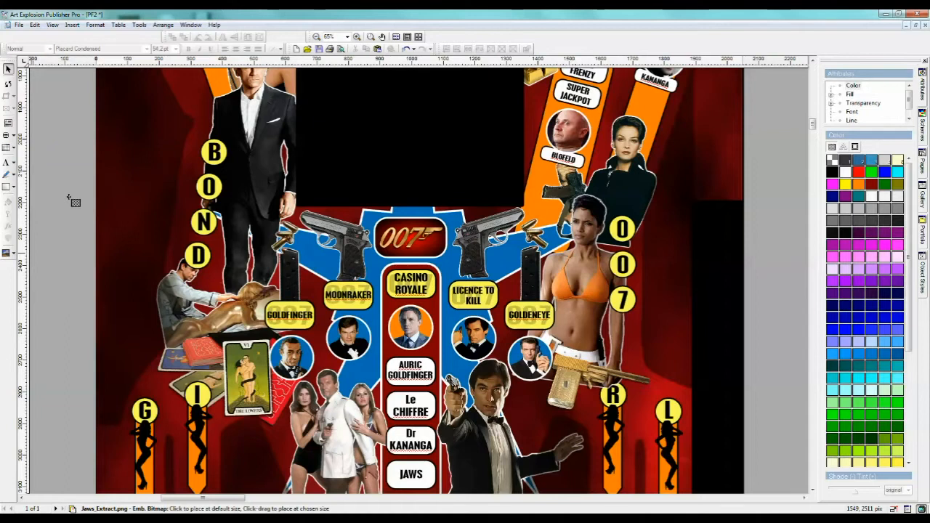
Step: In Art Explosion Publisher Pro, place Jaws_Extract.png on the playfield page and move it over the black rectangle above the 007 logo
{"action": "left_click", "coordinate": [68, 196]}
{"action": "mouse_move", "coordinate": [59, 202]}
{"action": "left_mouse_down"}
{"action": "mouse_move", "coordinate": [134, 213]}
{"action": "mouse_move", "coordinate": [216, 190]}
{"action": "left_mouse_up"}
{"action": "left_click_drag", "start_coordinate": [278, 163], "coordinate": [317, 105]}
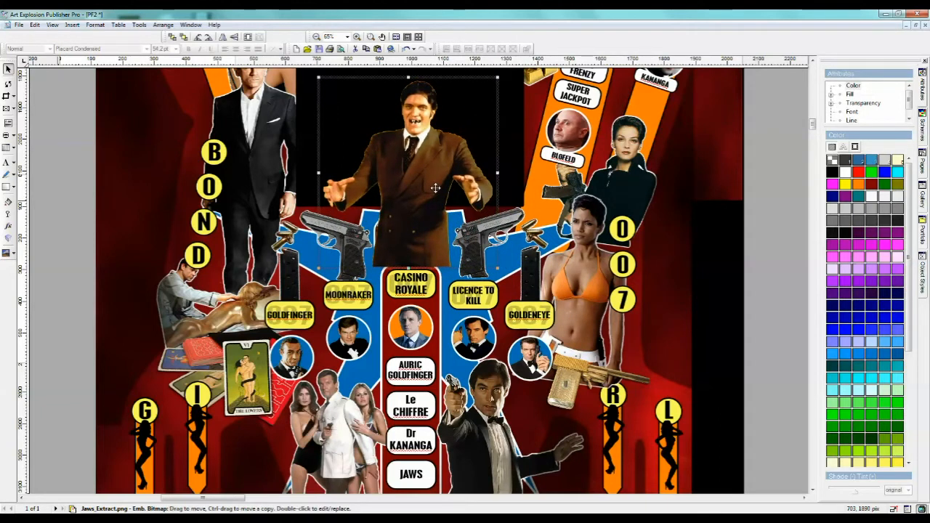
Step: Apply a white Outer Glow filter effect to the Jaws image with intensity 100 and opacity 99
{"action": "left_click", "coordinate": [9, 228]}
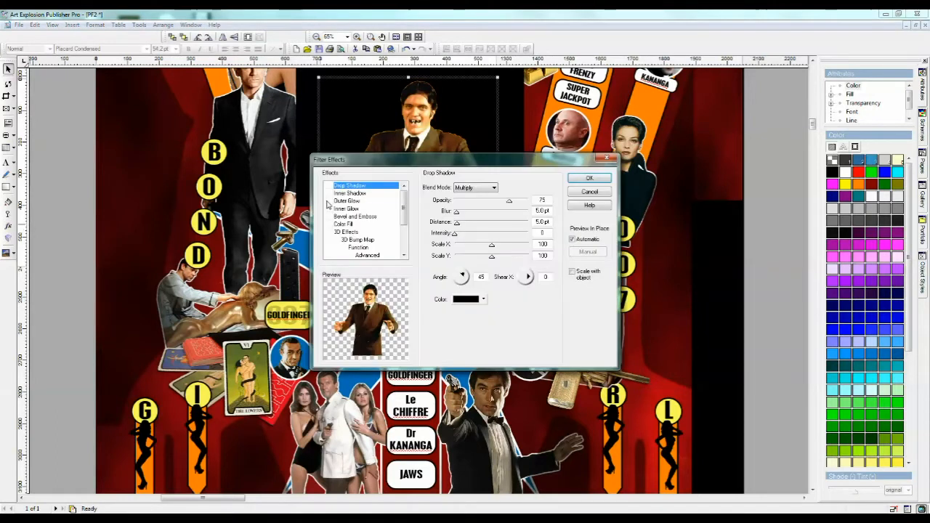
{"action": "left_click", "coordinate": [328, 201]}
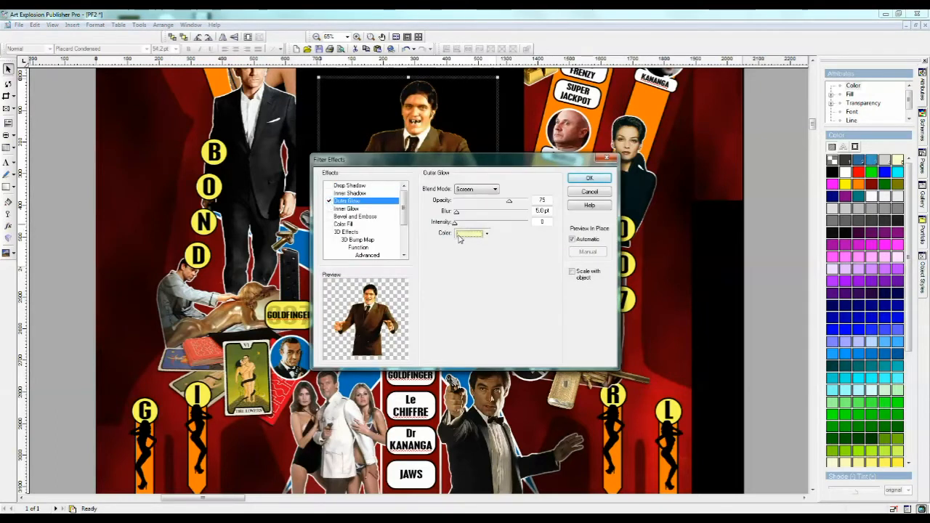
{"action": "left_click", "coordinate": [468, 233]}
{"action": "left_click", "coordinate": [470, 252]}
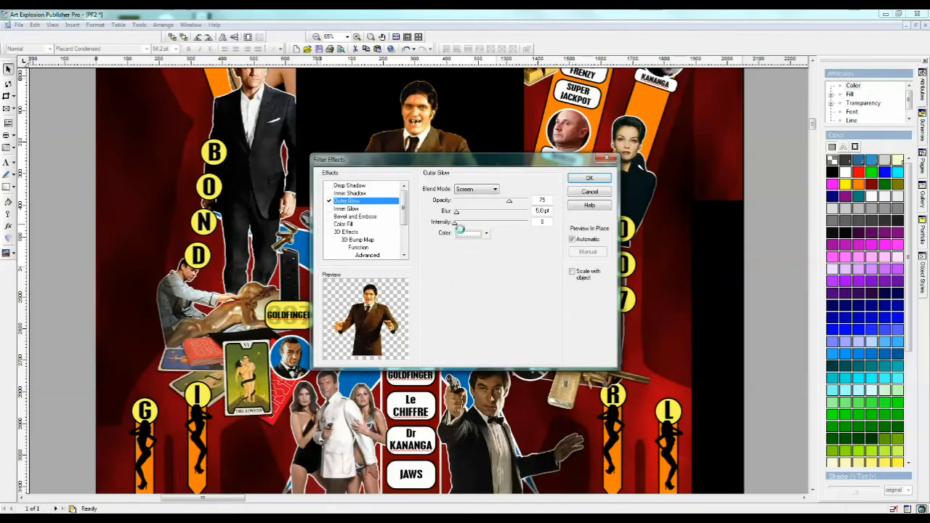
{"action": "left_click_drag", "start_coordinate": [455, 224], "coordinate": [473, 224]}
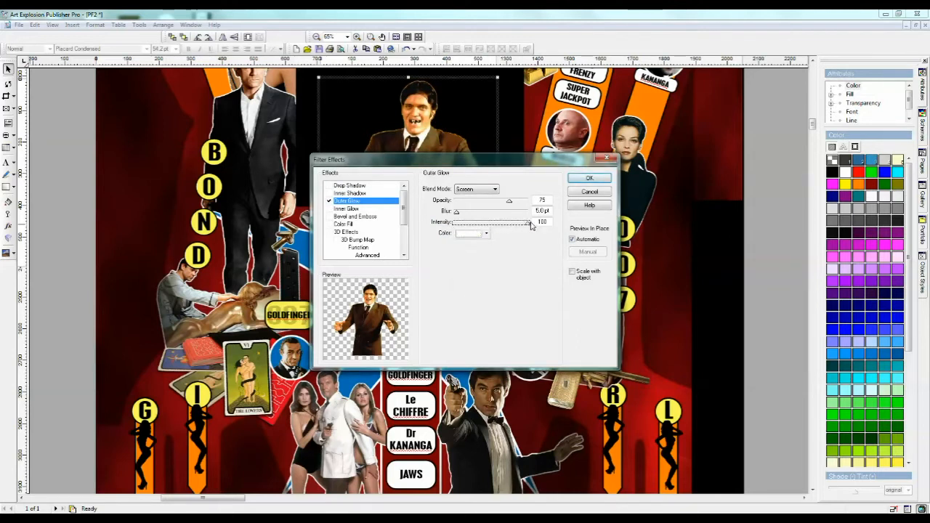
{"action": "left_click_drag", "start_coordinate": [510, 204], "coordinate": [526, 201]}
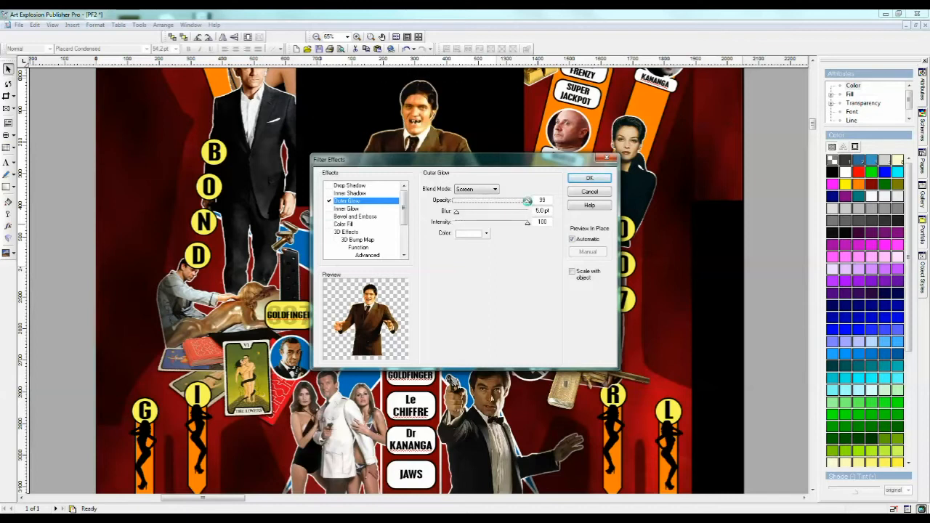
{"action": "left_click", "coordinate": [588, 178]}
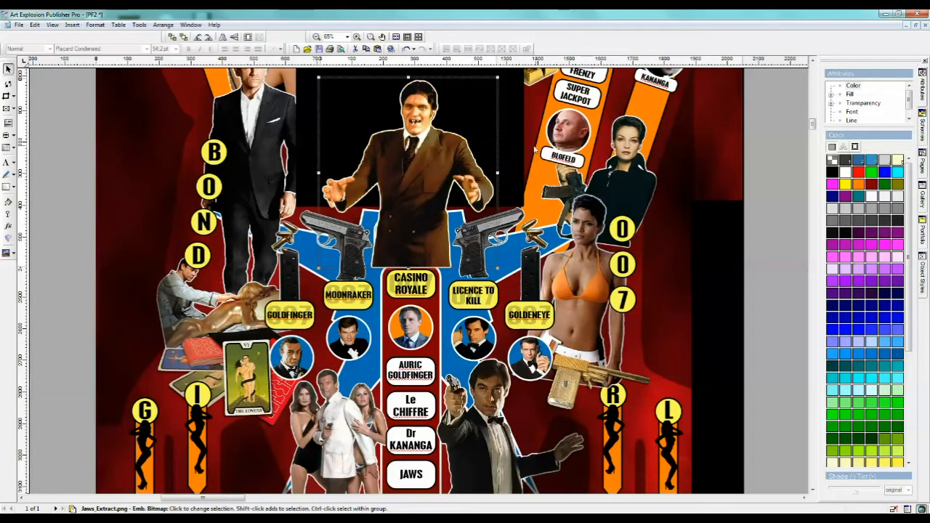
Step: Move the Jaws image further up over the black rectangle, towards the blue multiplier bar
{"action": "left_click_drag", "start_coordinate": [499, 140], "coordinate": [498, 109]}
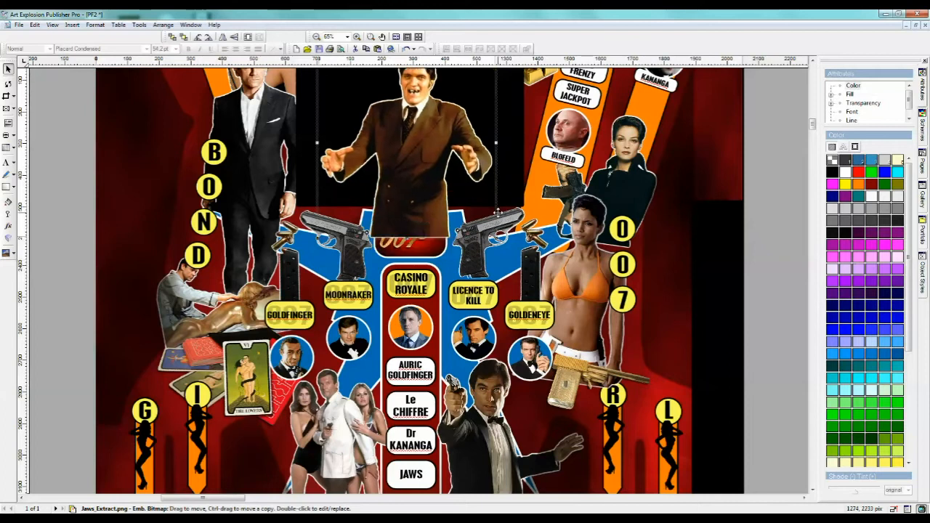
{"action": "scroll", "coordinate": [499, 213], "scroll_direction": "up", "scroll_amount": 3}
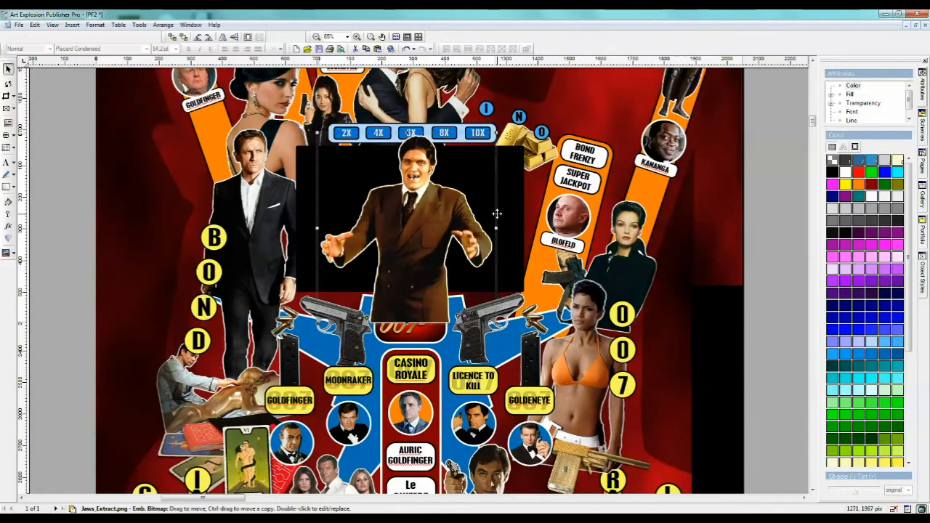
{"action": "left_click_drag", "start_coordinate": [494, 214], "coordinate": [493, 186]}
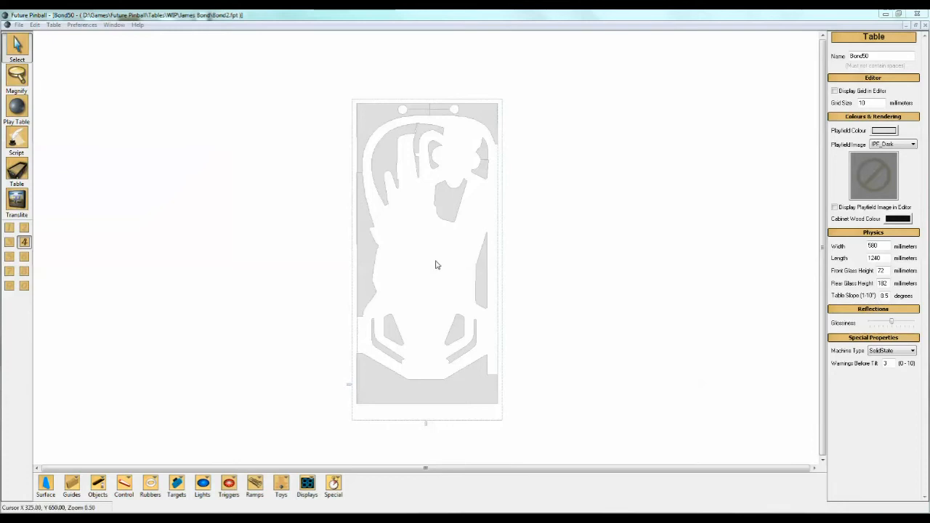
Step: In Future Pinball, generate a 2048 x 4096 blueprint of only the selected layer, rendering 3D models and including ornamental objects
{"action": "left_click", "coordinate": [19, 26]}
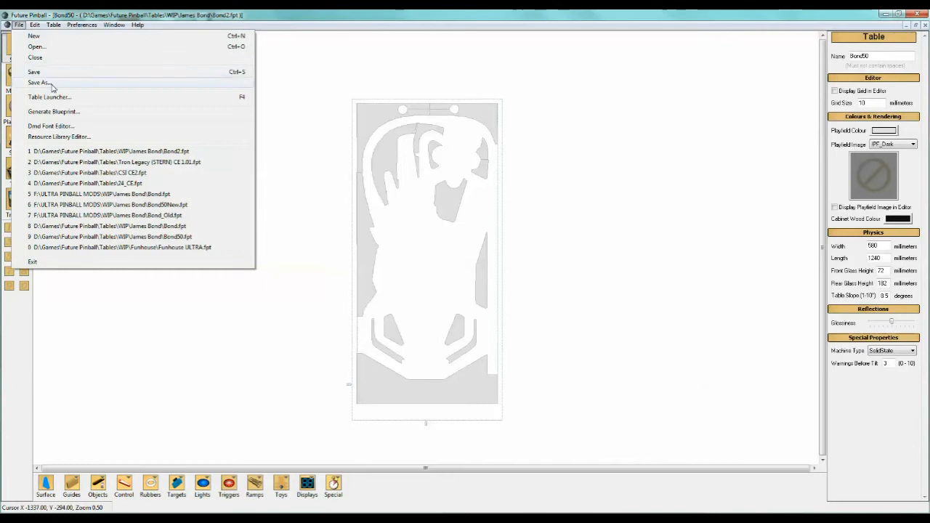
{"action": "left_click", "coordinate": [64, 113]}
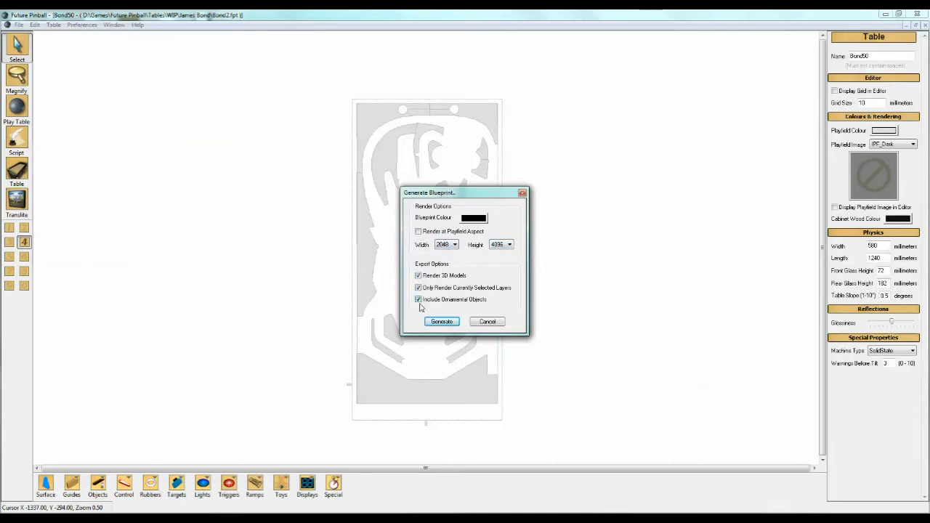
{"action": "left_click", "coordinate": [440, 323]}
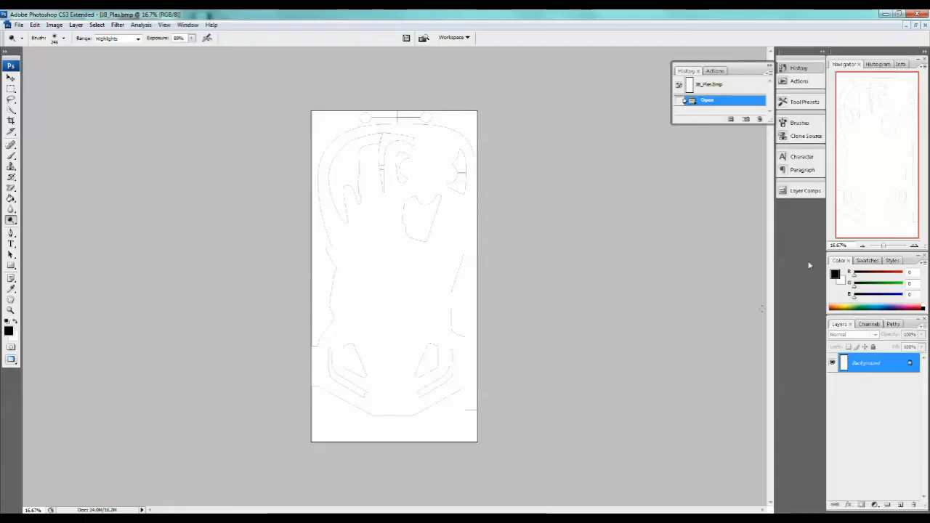
Step: In Photoshop, clear the white inside JB_Plas.bmp's left side, upper-middle and right side plastic outlines with the Magic Eraser
{"action": "left_click", "coordinate": [914, 245]}
{"action": "left_click", "coordinate": [914, 246]}
{"action": "left_click", "coordinate": [914, 247]}
{"action": "mouse_move", "coordinate": [893, 183]}
{"action": "left_mouse_down"}
{"action": "mouse_move", "coordinate": [891, 133]}
{"action": "mouse_move", "coordinate": [893, 222]}
{"action": "mouse_move", "coordinate": [893, 186]}
{"action": "left_mouse_up"}
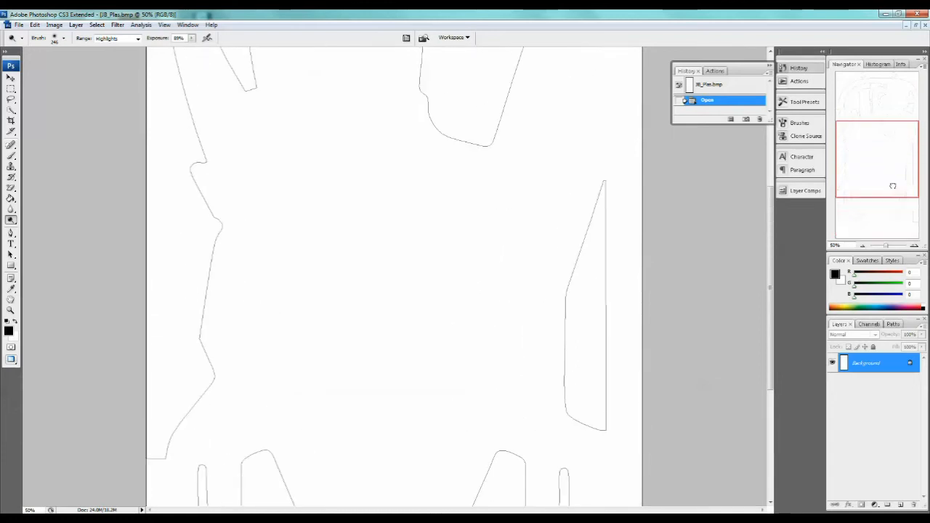
{"action": "left_click", "coordinate": [11, 190]}
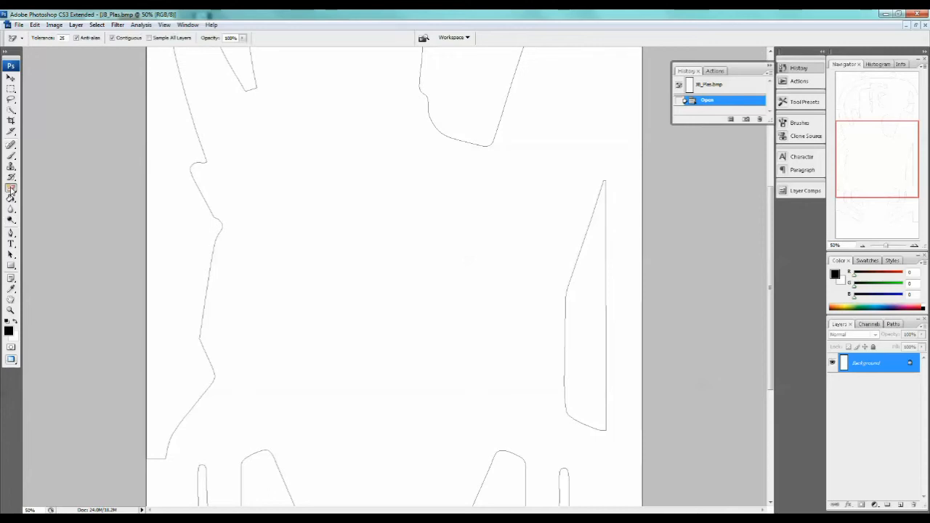
{"action": "left_click", "coordinate": [170, 186]}
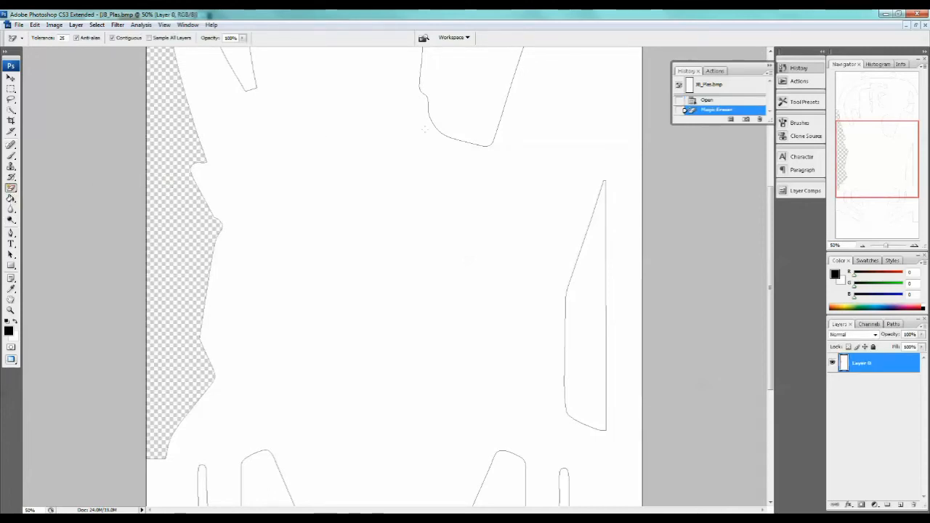
{"action": "left_click", "coordinate": [486, 103]}
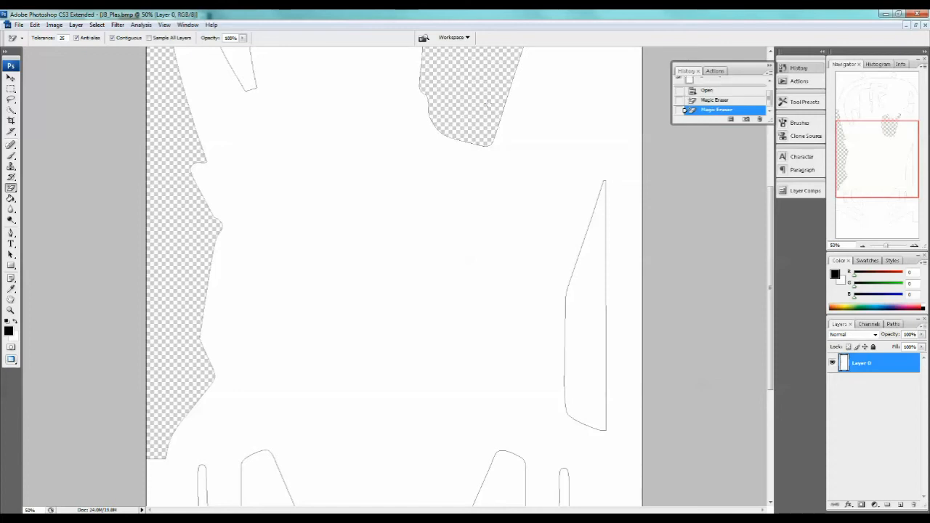
{"action": "left_click", "coordinate": [596, 300]}
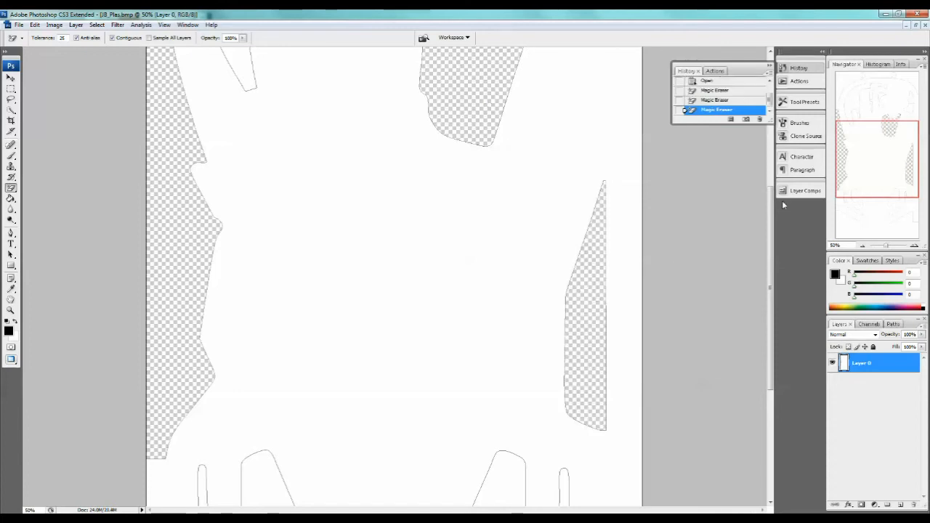
Step: Clear the white inside the slingshot and inlane guide outlines on the lower playfield with the Magic Eraser
{"action": "left_click_drag", "start_coordinate": [867, 170], "coordinate": [868, 209]}
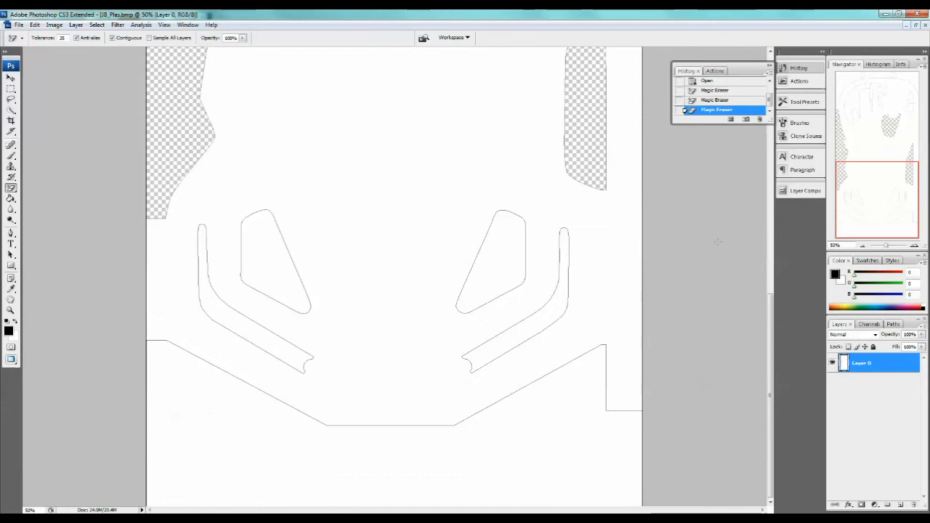
{"action": "left_click", "coordinate": [486, 271]}
{"action": "left_click", "coordinate": [512, 329]}
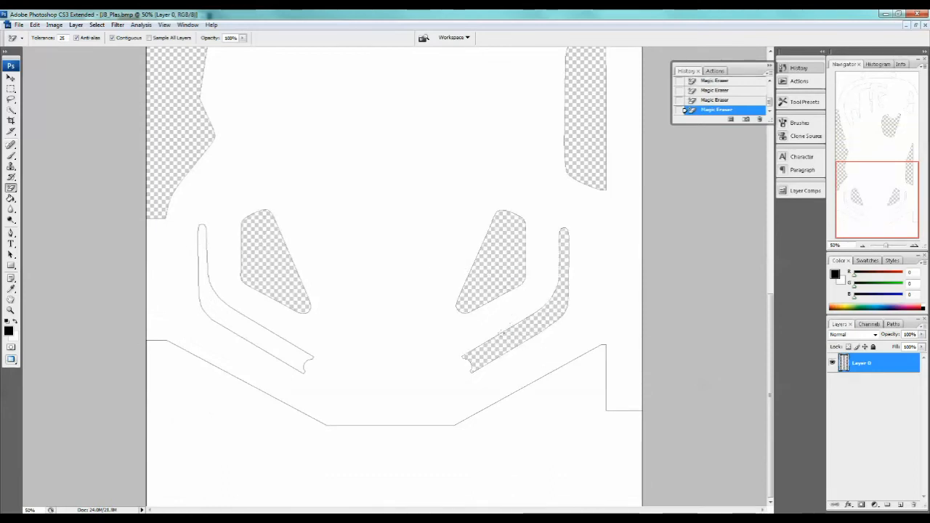
{"action": "left_click", "coordinate": [255, 330]}
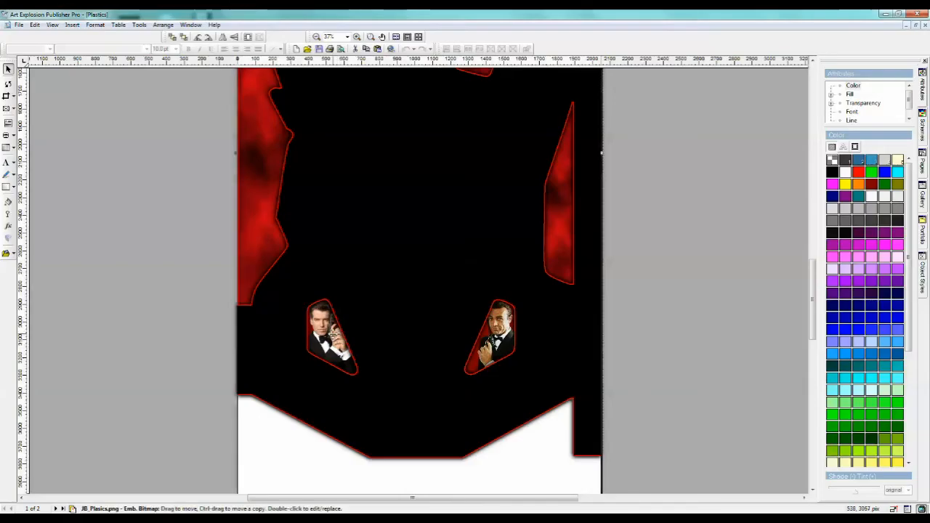
Step: In Art Explosion Publisher Pro, reposition the left slingshot's tuxedo portrait and bring the JB_Plasics.png overlay back in front of it
{"action": "mouse_move", "coordinate": [328, 338]}
{"action": "left_mouse_down"}
{"action": "mouse_move", "coordinate": [184, 340]}
{"action": "mouse_move", "coordinate": [205, 351]}
{"action": "mouse_move", "coordinate": [334, 354]}
{"action": "left_mouse_up"}
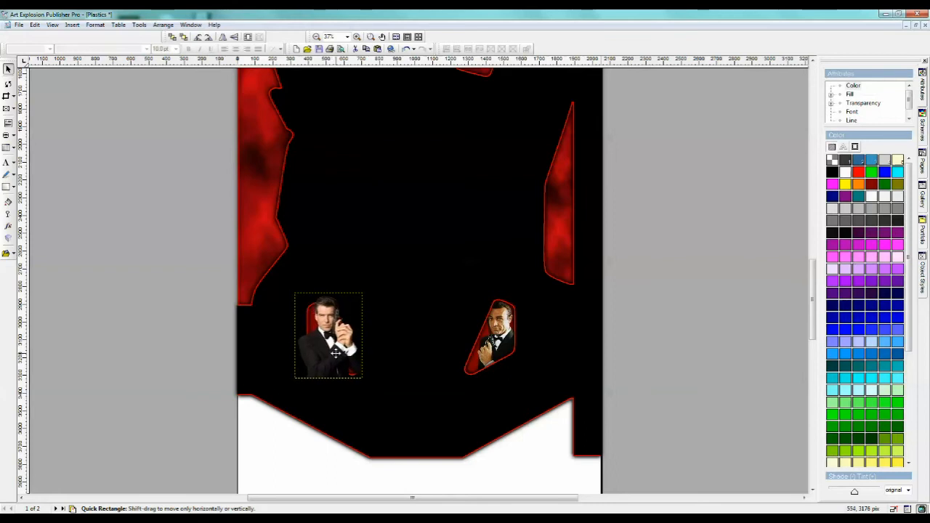
{"action": "left_click", "coordinate": [271, 260]}
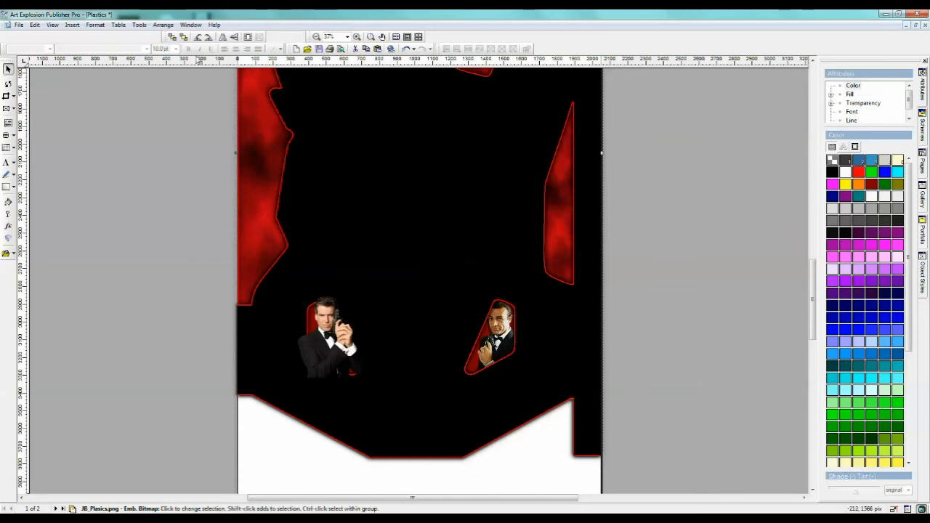
{"action": "left_click", "coordinate": [185, 38]}
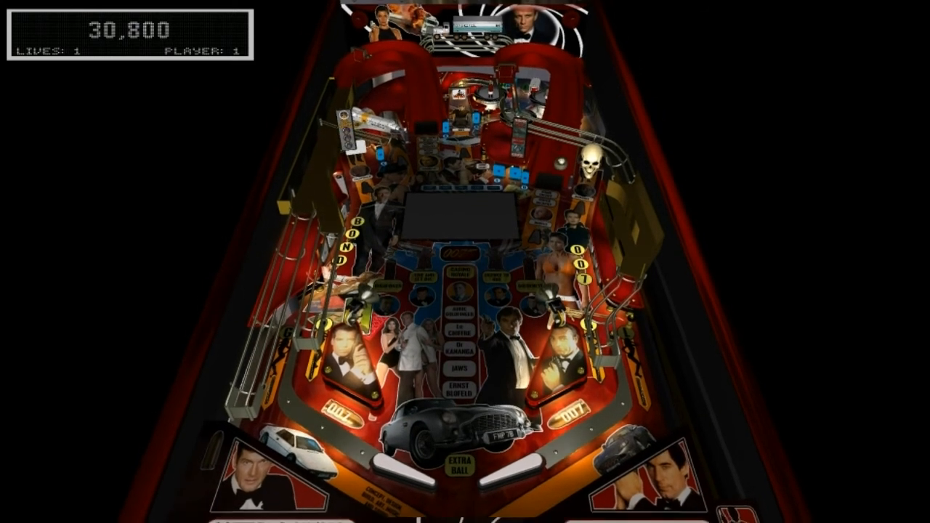
Step: Test-play the James Bond table in Future Pinball, using both flippers
{"action": "key", "text": "Shift_R"}
{"action": "key", "text": "Shift_L"}
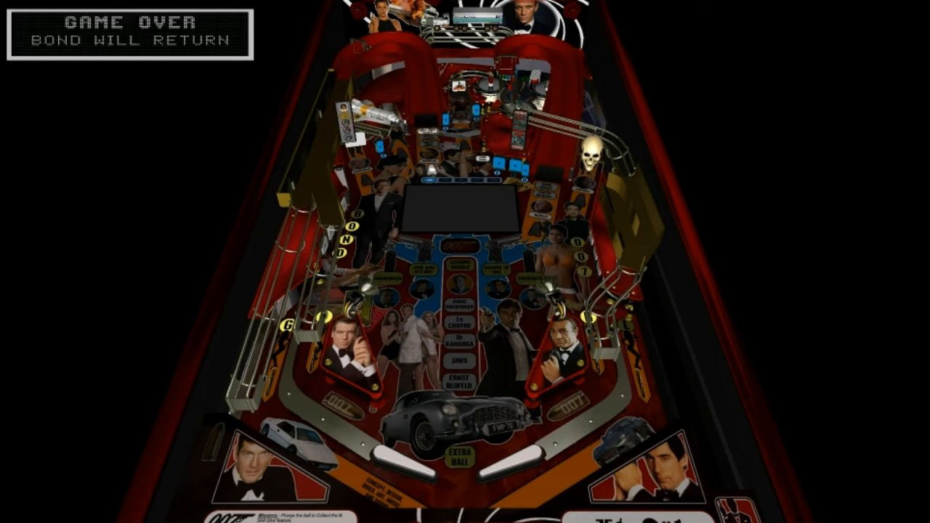
Step: Switch to the manual camera and examine the ball lock sign, Moonraker shuttle, MI:6 mystery award sign and rear panel artwork up close
{"action": "key", "text": "c"}
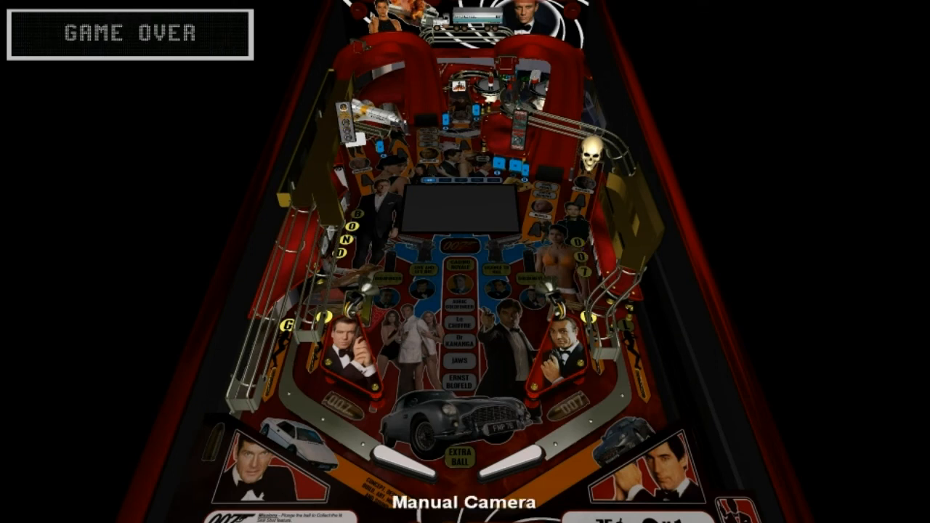
{"action": "key", "text": "Up"}
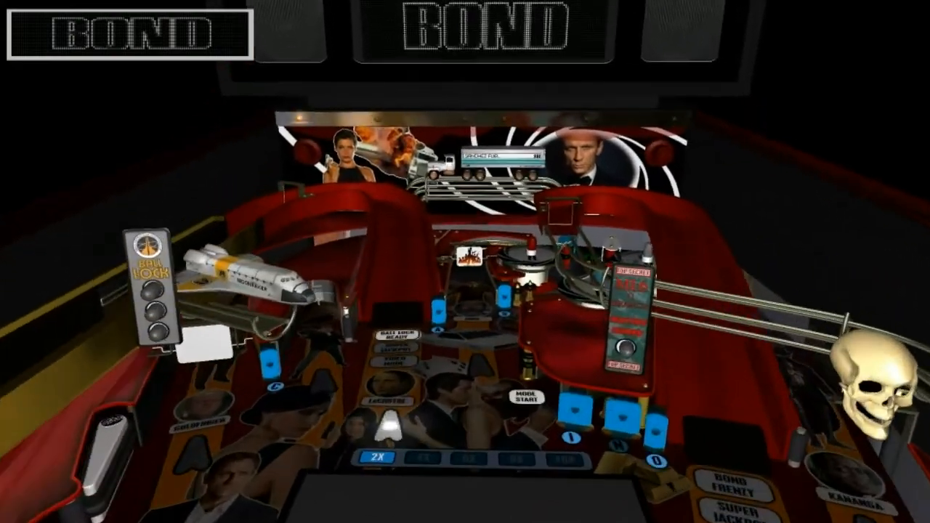
{"action": "key", "text": "Left"}
{"action": "key", "text": "Up"}
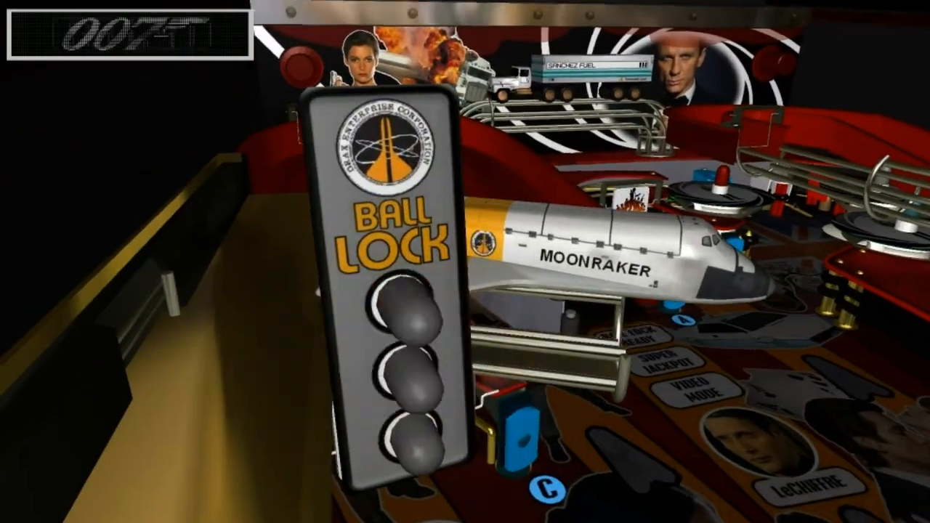
{"action": "key", "text": "Down"}
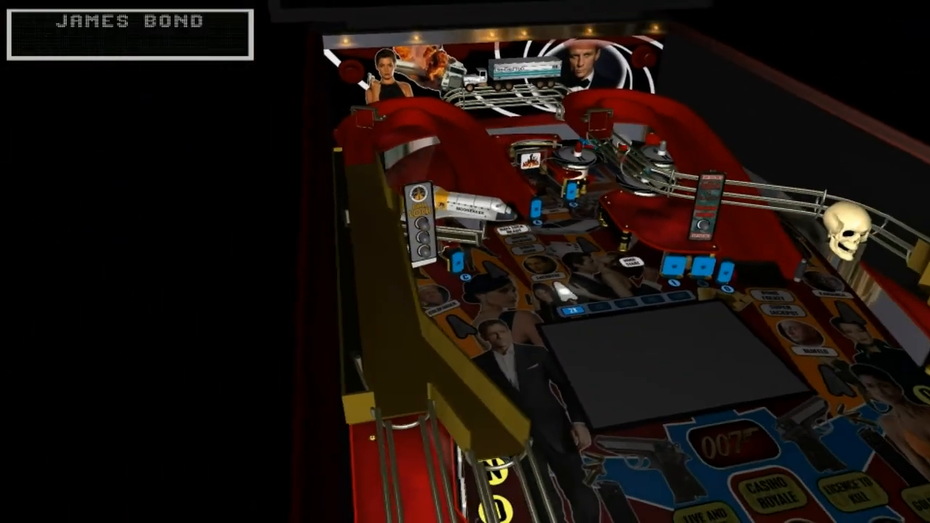
{"action": "key", "text": "Right"}
{"action": "key", "text": "Up"}
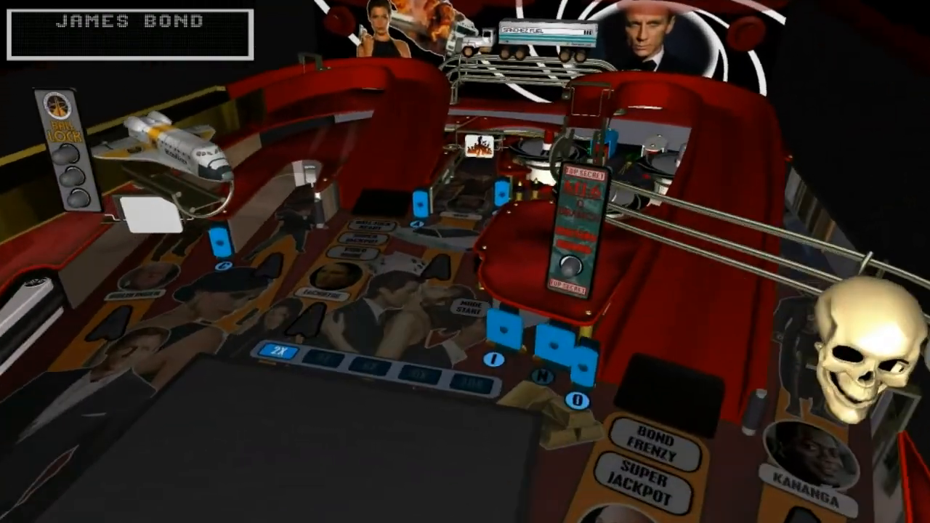
{"action": "key", "text": "Up"}
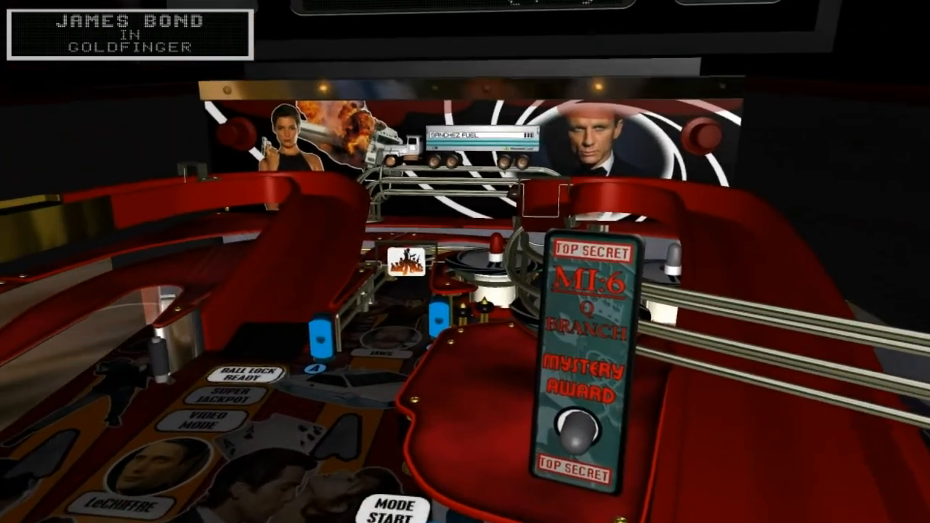
{"action": "key", "text": "Up"}
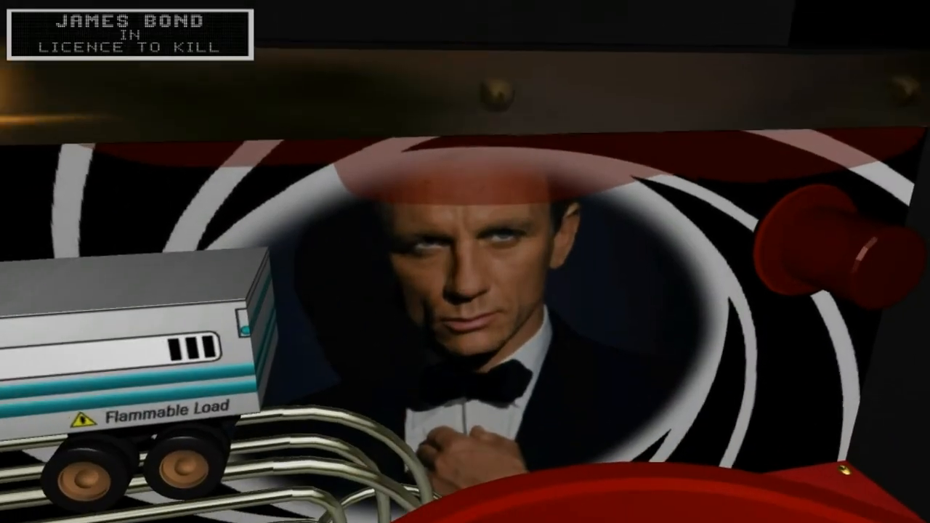
{"action": "key", "text": "Down"}
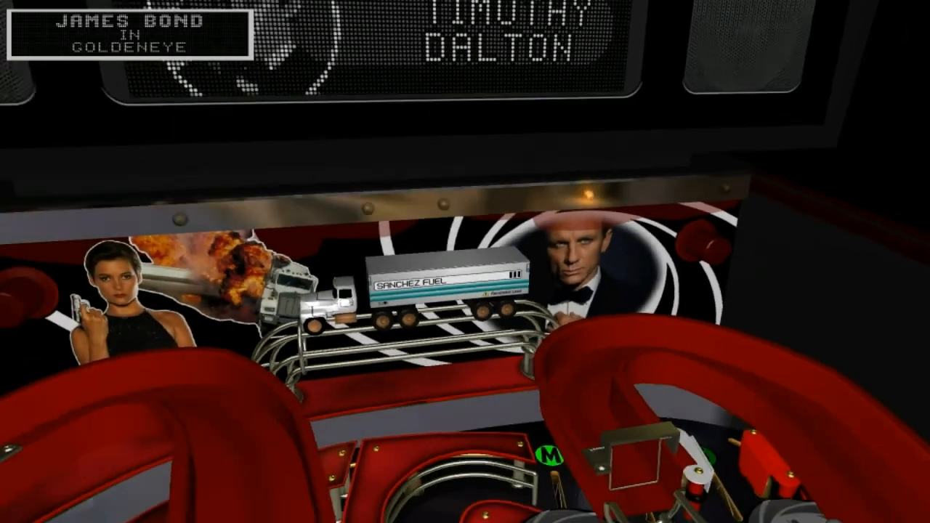